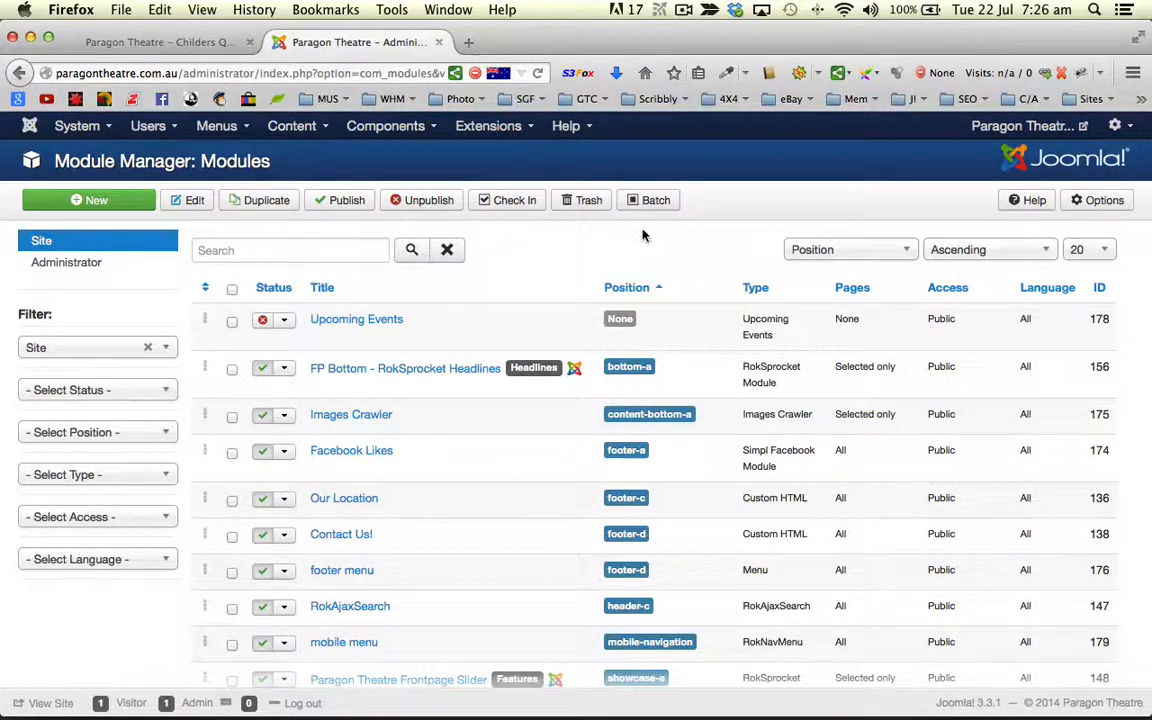
Go from the Module Manager to the administration Control Panel.
{"action": "scroll", "coordinate": [636, 250], "scroll_direction": "down", "scroll_amount": 5}
{"action": "scroll", "coordinate": [636, 252], "scroll_direction": "up", "scroll_amount": 5}
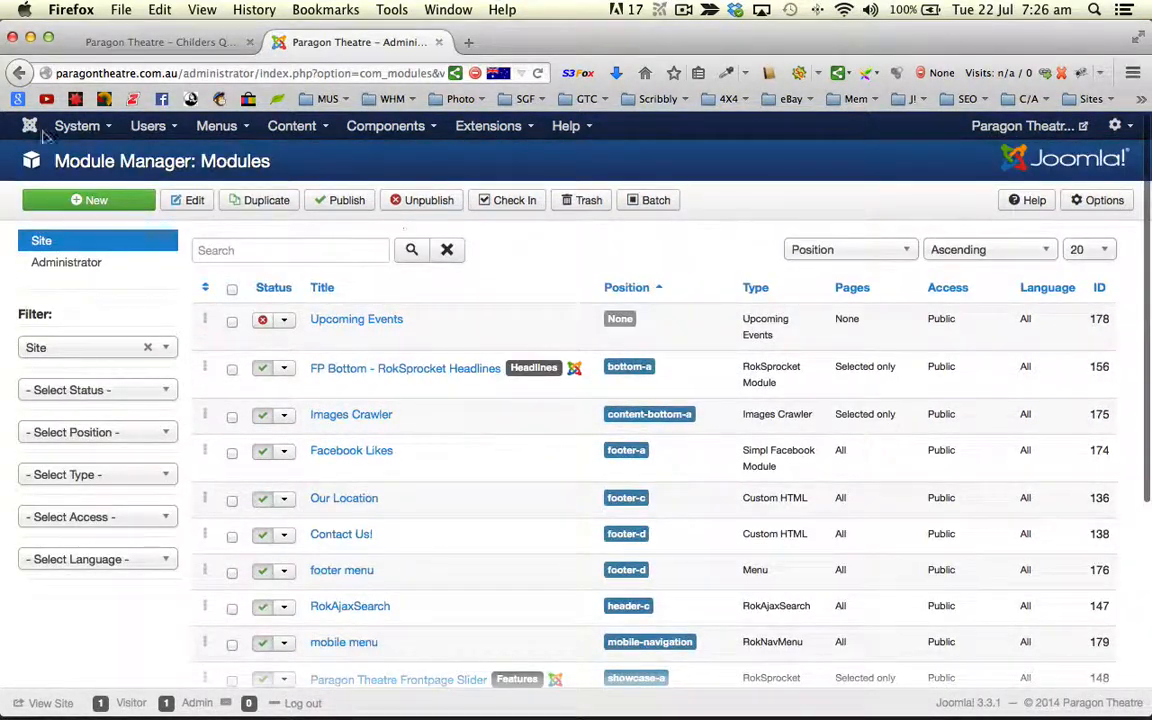
{"action": "left_click", "coordinate": [77, 125]}
{"action": "left_click", "coordinate": [89, 168]}
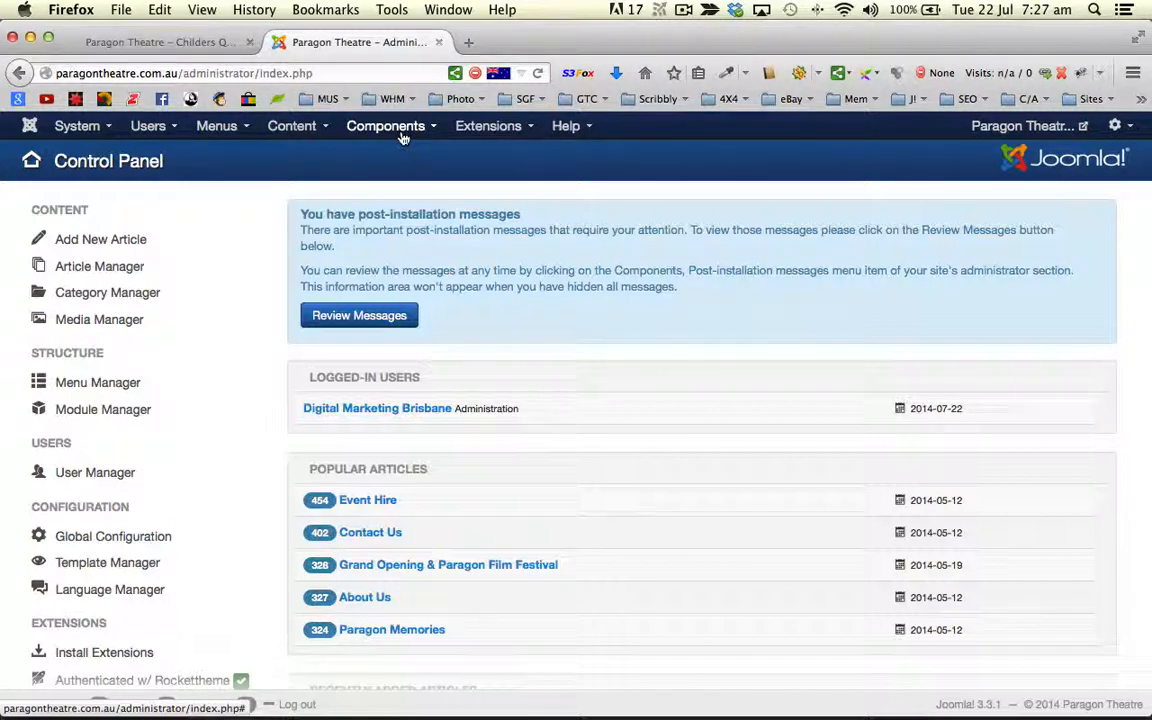
Open the Article Manager and look through the titles, aliases and categories of the listed articles.
{"action": "left_click", "coordinate": [304, 133]}
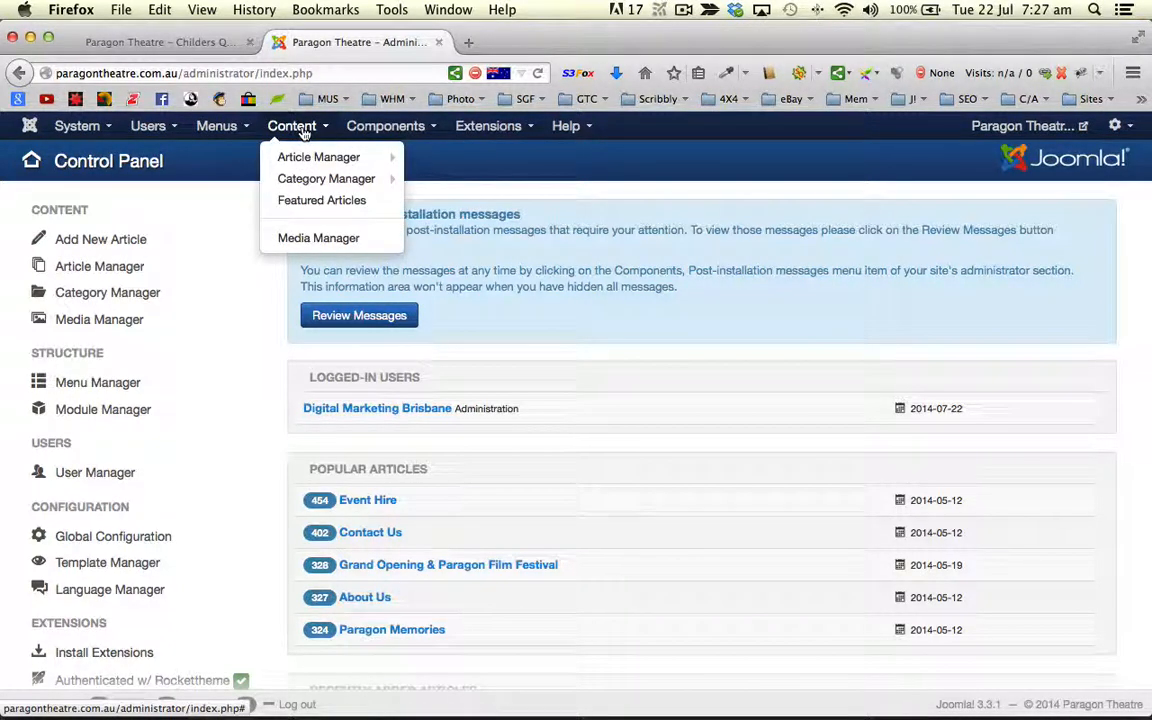
{"action": "left_click", "coordinate": [300, 157]}
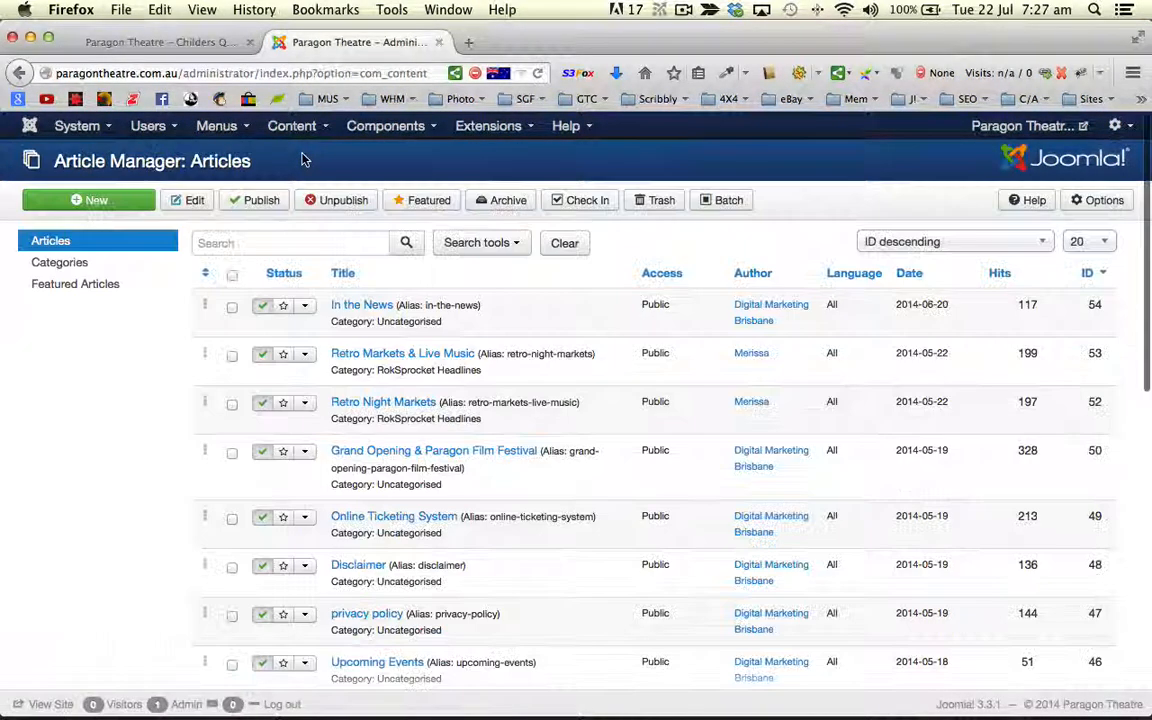
{"action": "scroll", "coordinate": [372, 300], "scroll_direction": "down", "scroll_amount": 3}
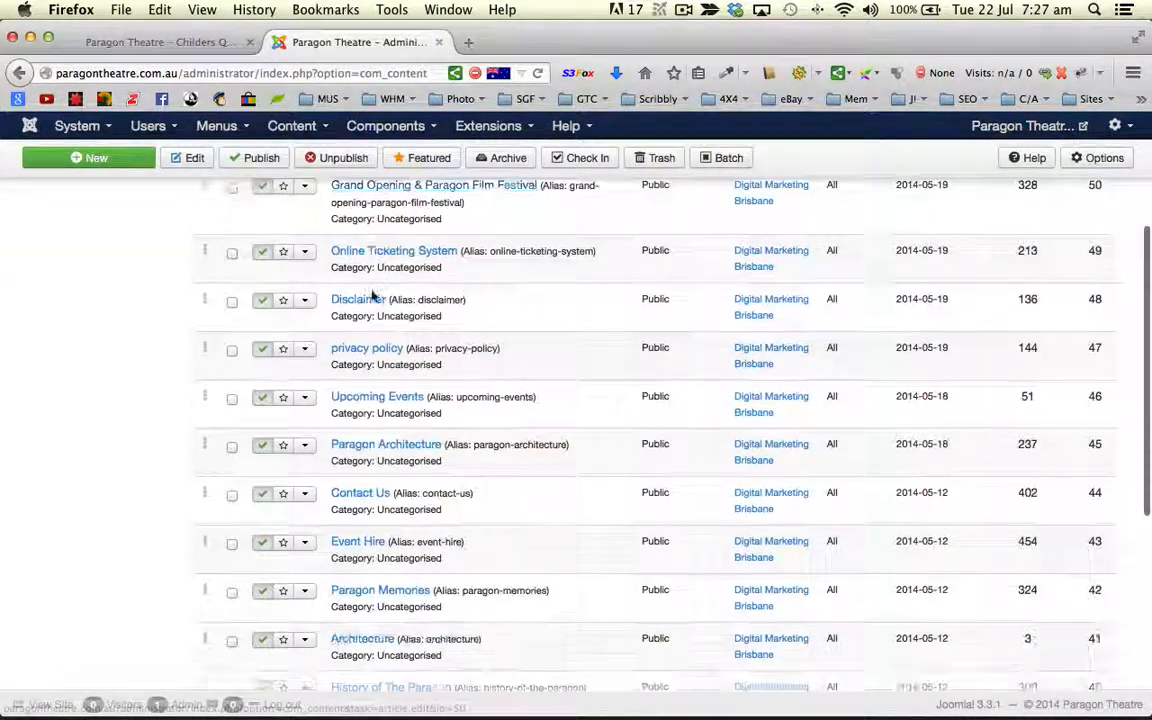
{"action": "scroll", "coordinate": [372, 298], "scroll_direction": "down", "scroll_amount": 3}
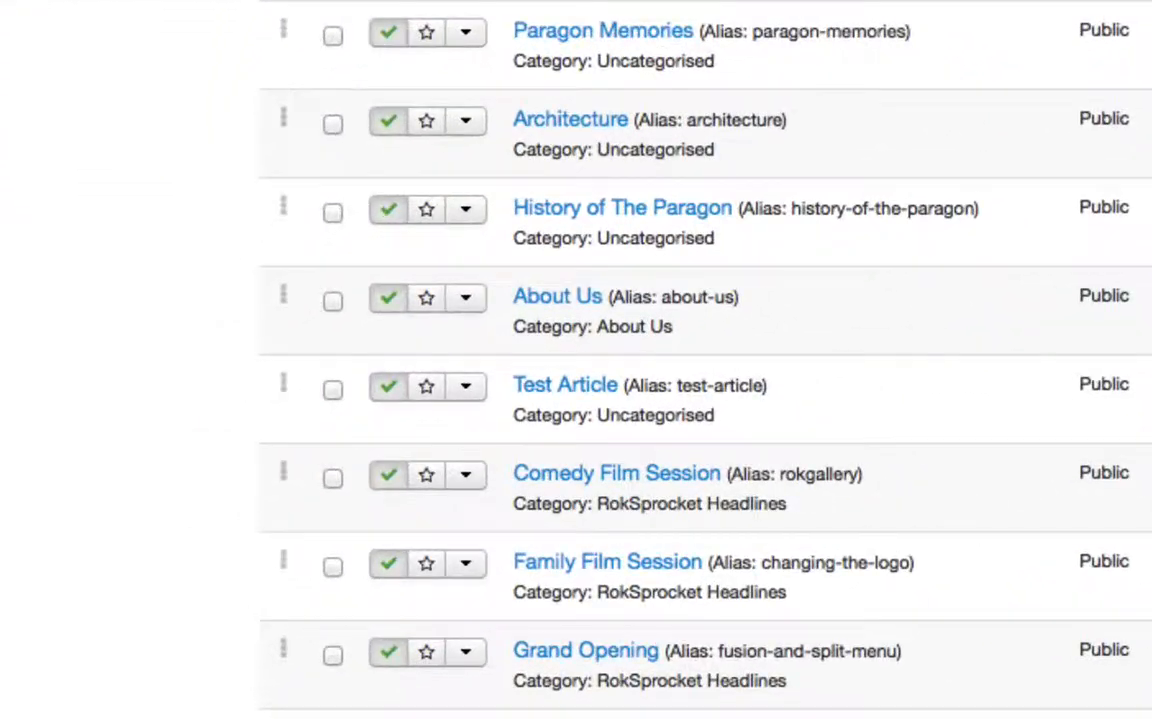
{"action": "scroll", "coordinate": [604, 620], "scroll_direction": "up", "scroll_amount": 5}
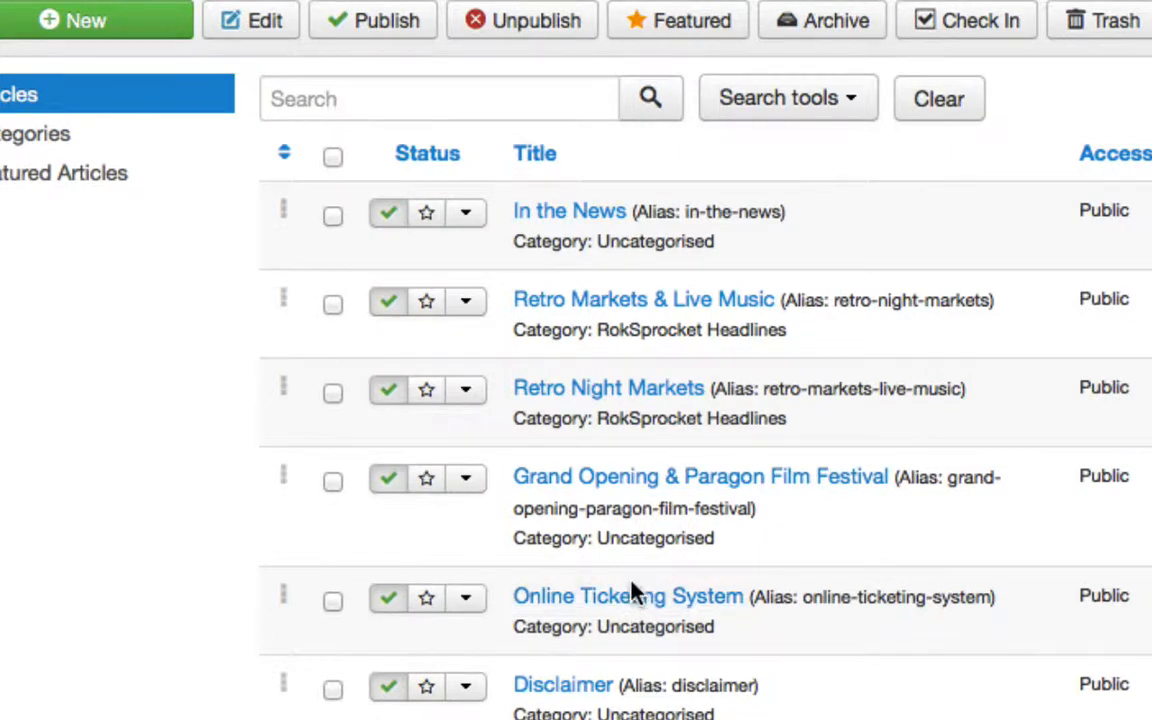
{"action": "scroll", "coordinate": [636, 598], "scroll_direction": "down", "scroll_amount": 1}
{"action": "scroll", "coordinate": [636, 600], "scroll_direction": "down", "scroll_amount": 2}
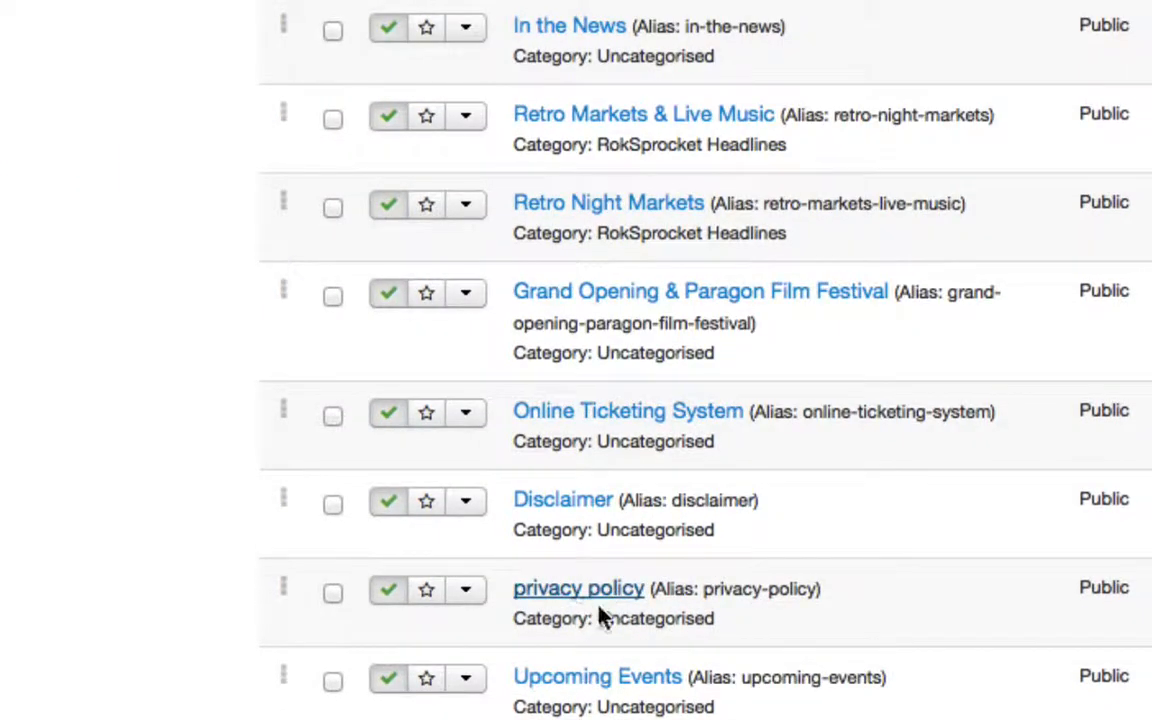
{"action": "scroll", "coordinate": [605, 617], "scroll_direction": "down", "scroll_amount": 3}
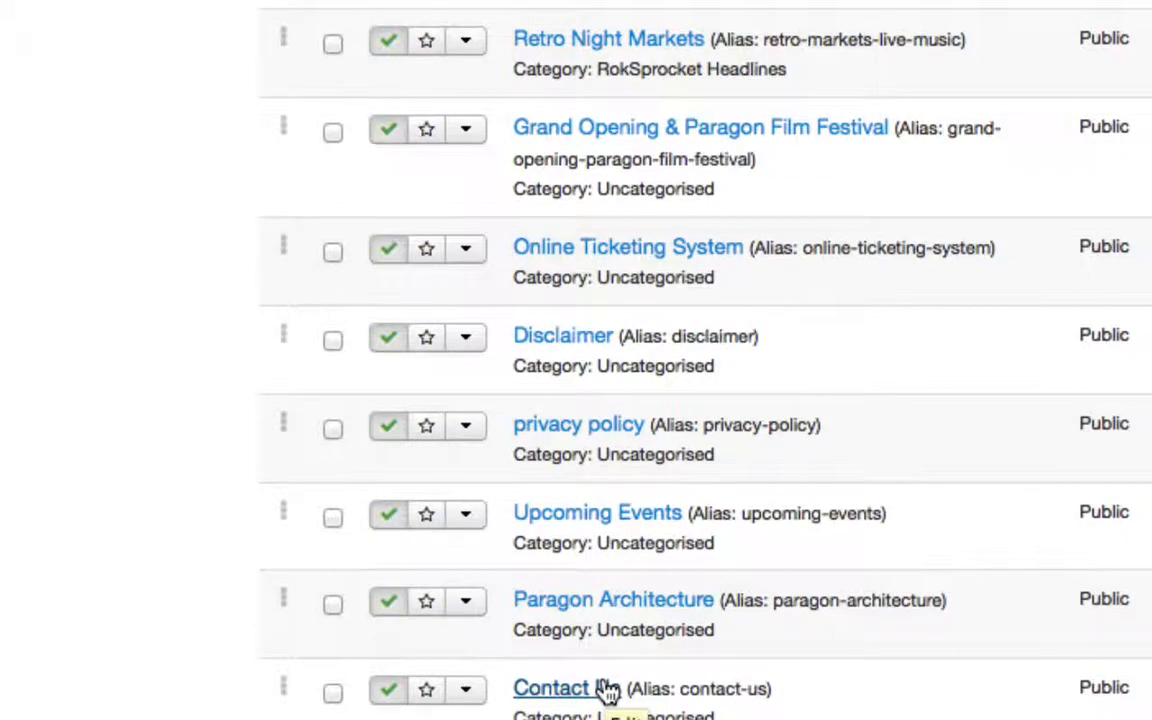
{"action": "scroll", "coordinate": [607, 690], "scroll_direction": "down", "scroll_amount": 3}
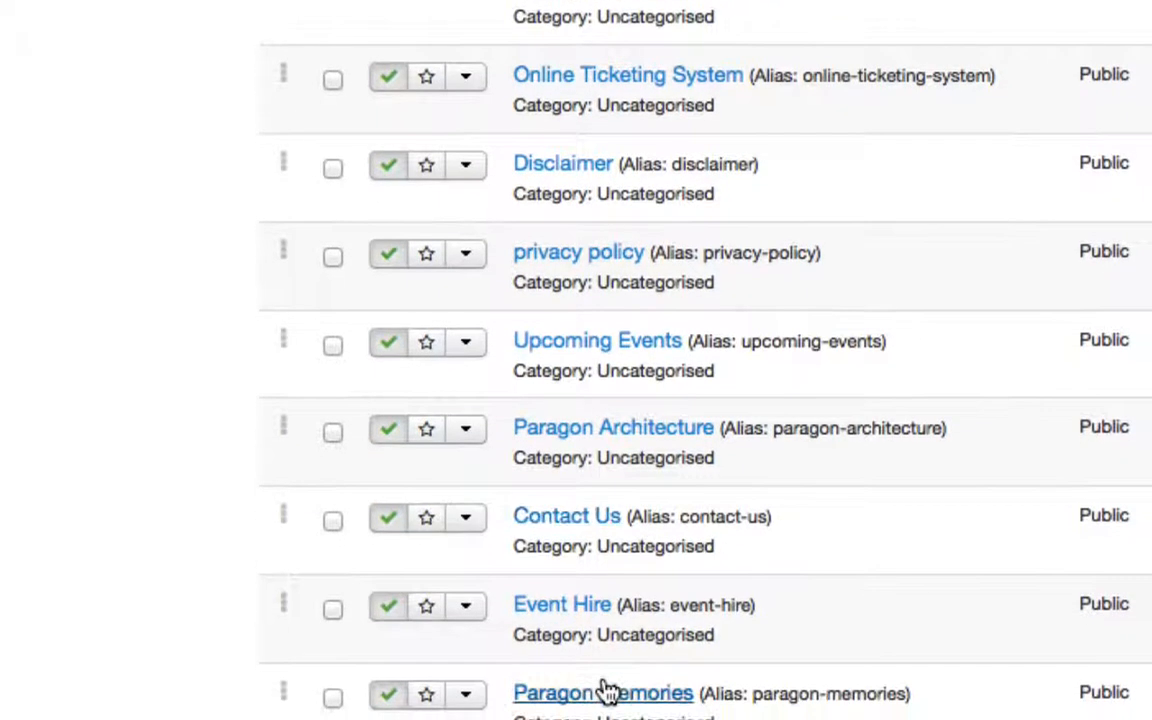
{"action": "scroll", "coordinate": [607, 690], "scroll_direction": "down", "scroll_amount": 2}
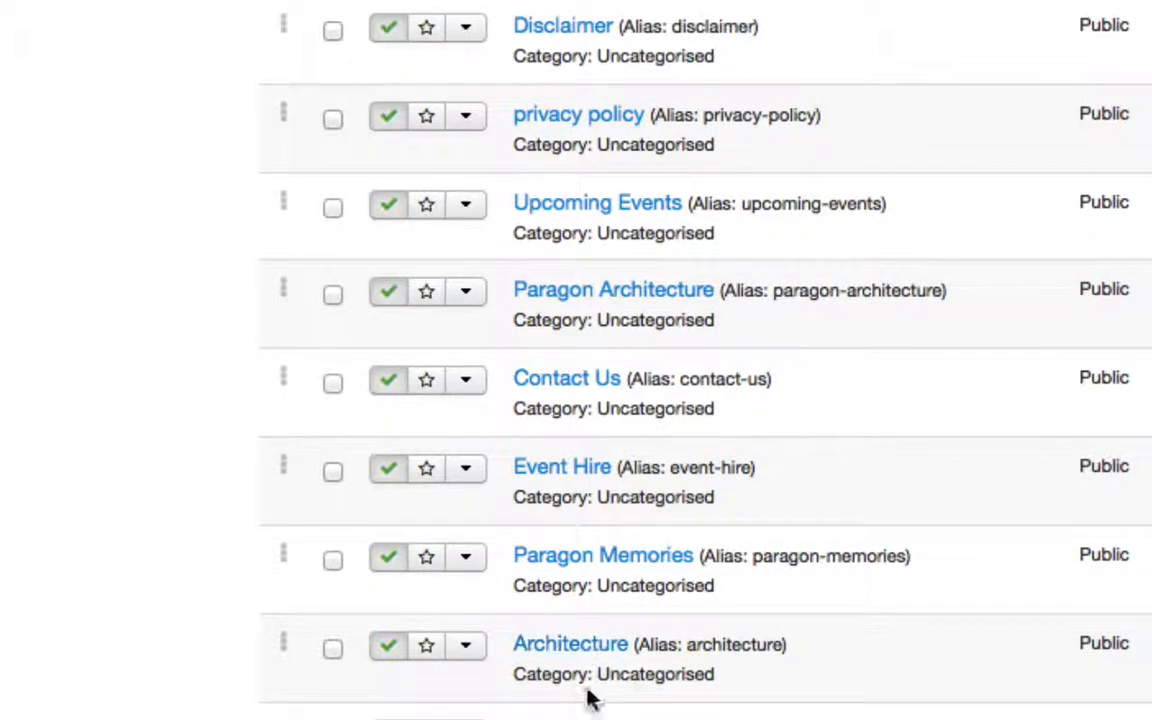
{"action": "scroll", "coordinate": [590, 705], "scroll_direction": "up", "scroll_amount": 1}
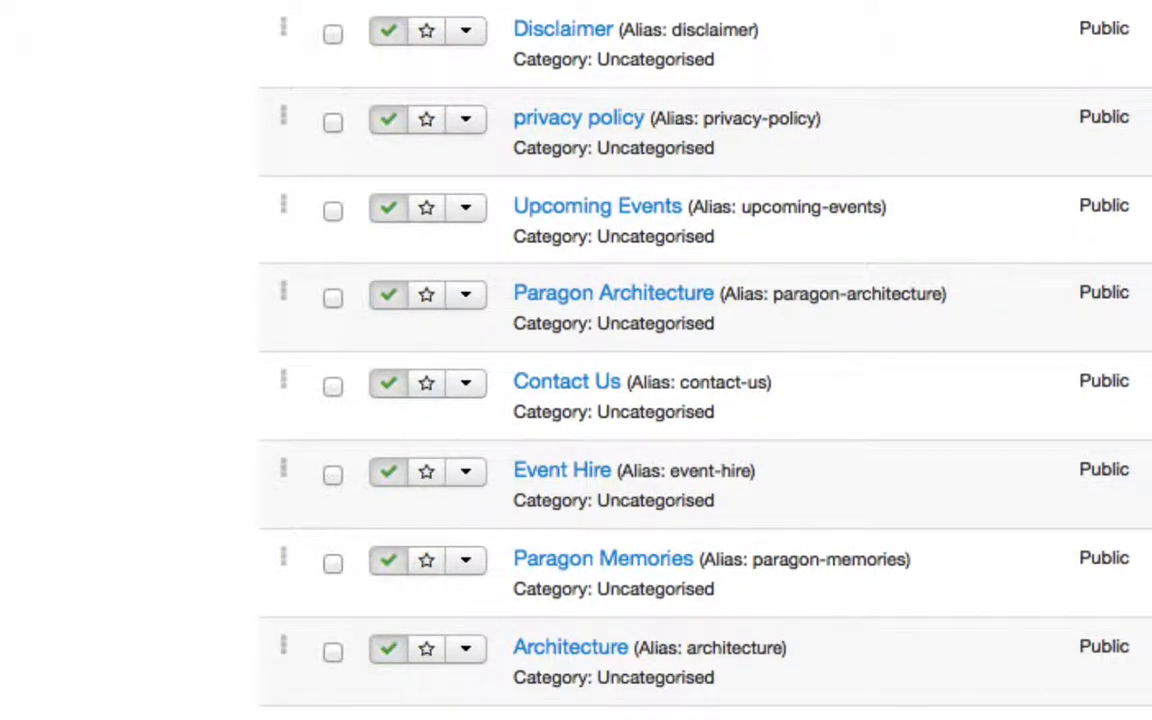
{"action": "scroll", "coordinate": [595, 690], "scroll_direction": "down", "scroll_amount": 3}
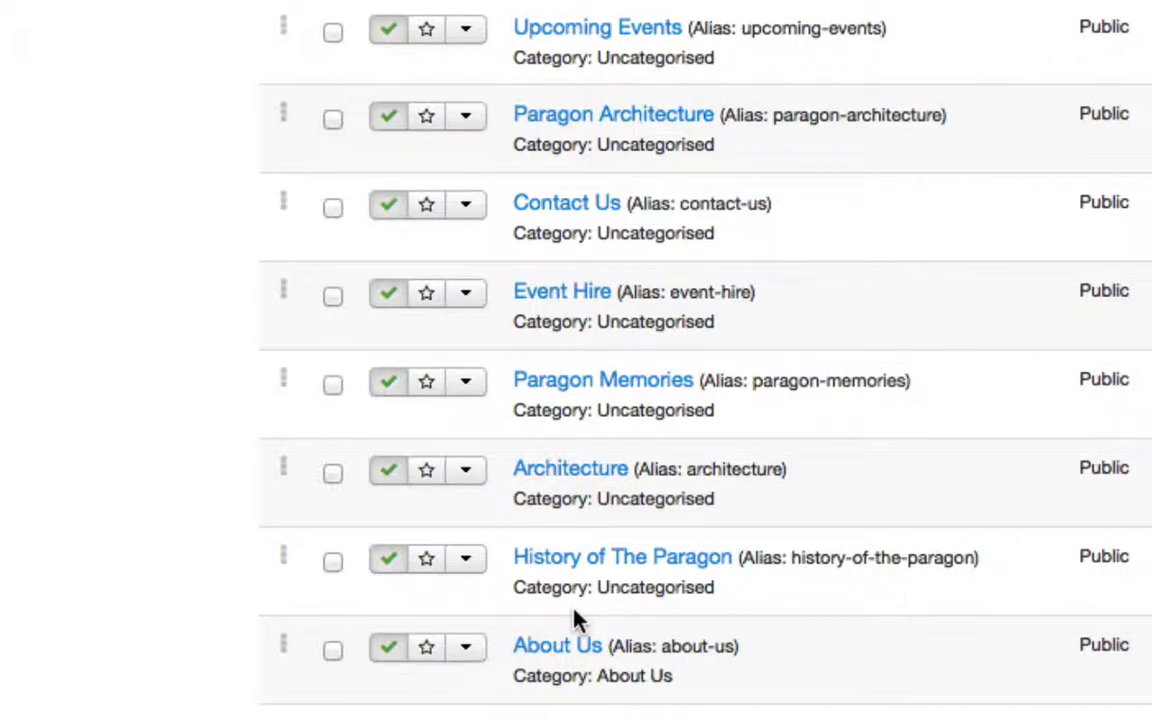
{"action": "scroll", "coordinate": [575, 620], "scroll_direction": "down", "scroll_amount": 4}
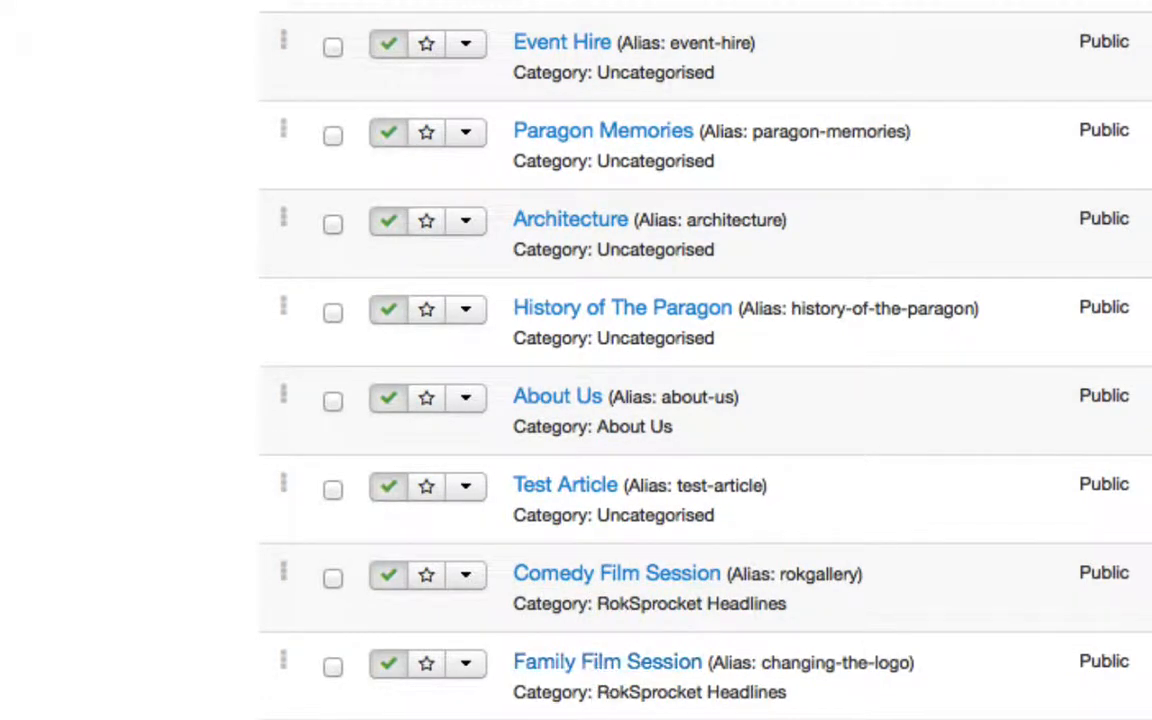
{"action": "scroll", "coordinate": [700, 360], "scroll_direction": "down", "scroll_amount": 2}
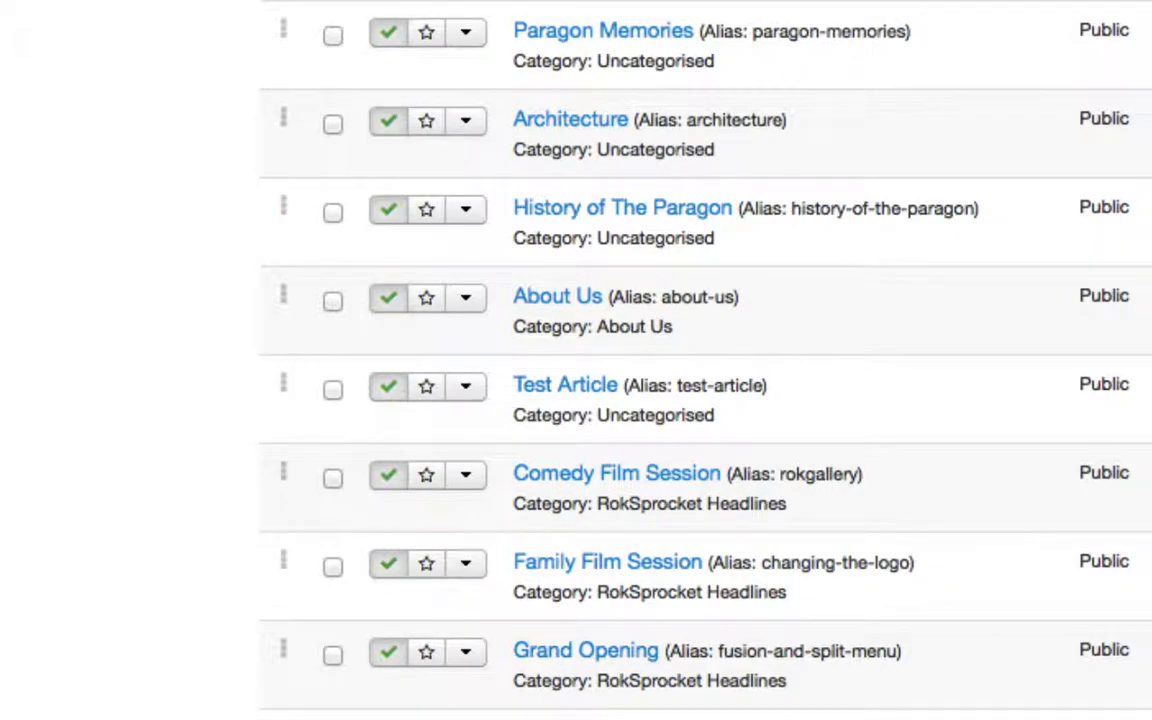
Set the article list to show All entries on one page and look through the complete list.
{"action": "scroll", "coordinate": [1130, 465], "scroll_direction": "up", "scroll_amount": 10}
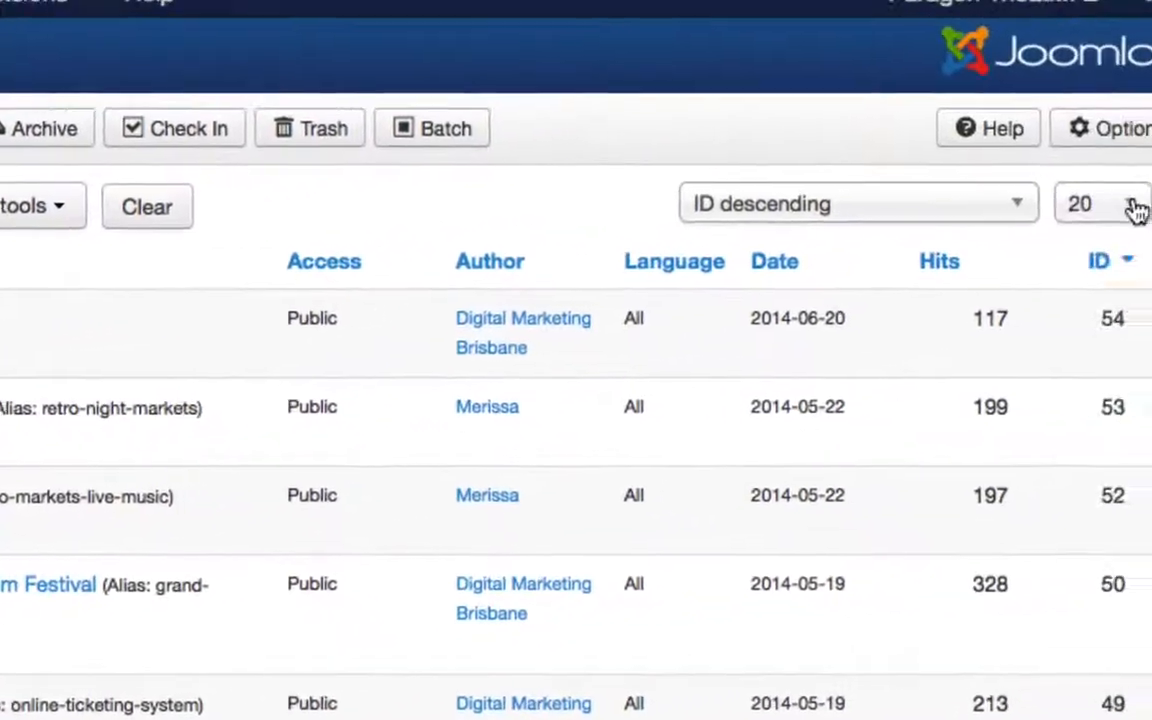
{"action": "left_click", "coordinate": [1098, 214]}
{"action": "left_click", "coordinate": [1065, 584]}
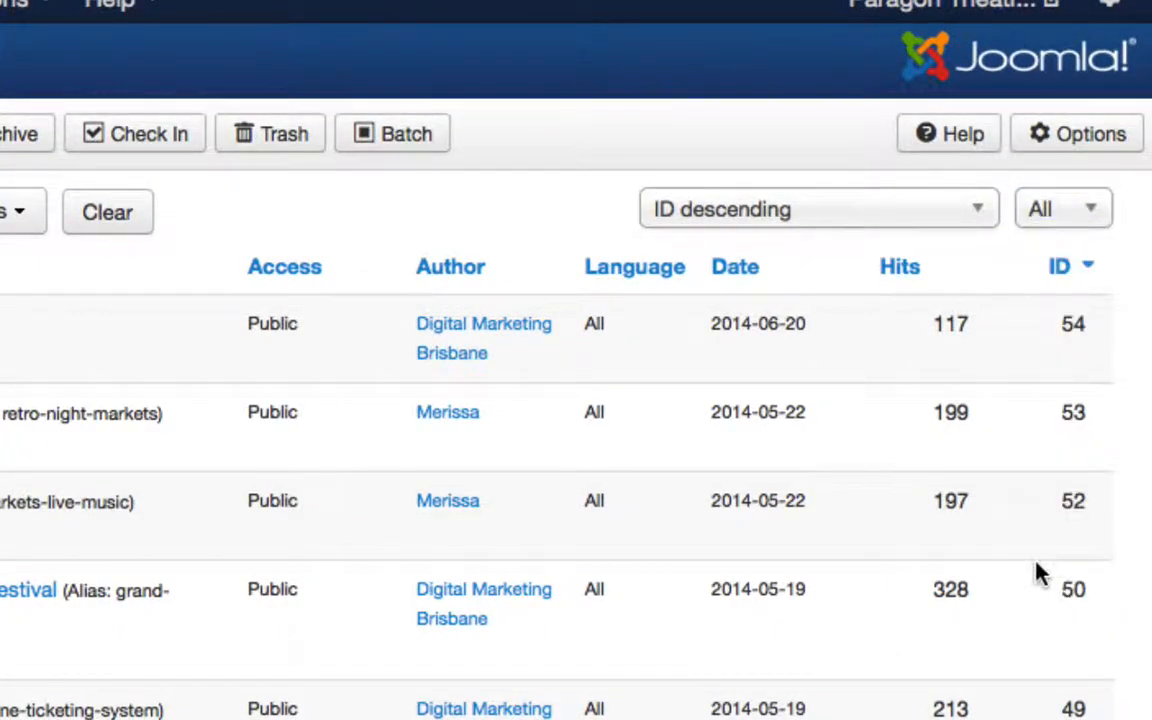
{"action": "scroll", "coordinate": [84, 526], "scroll_direction": "down", "scroll_amount": 15}
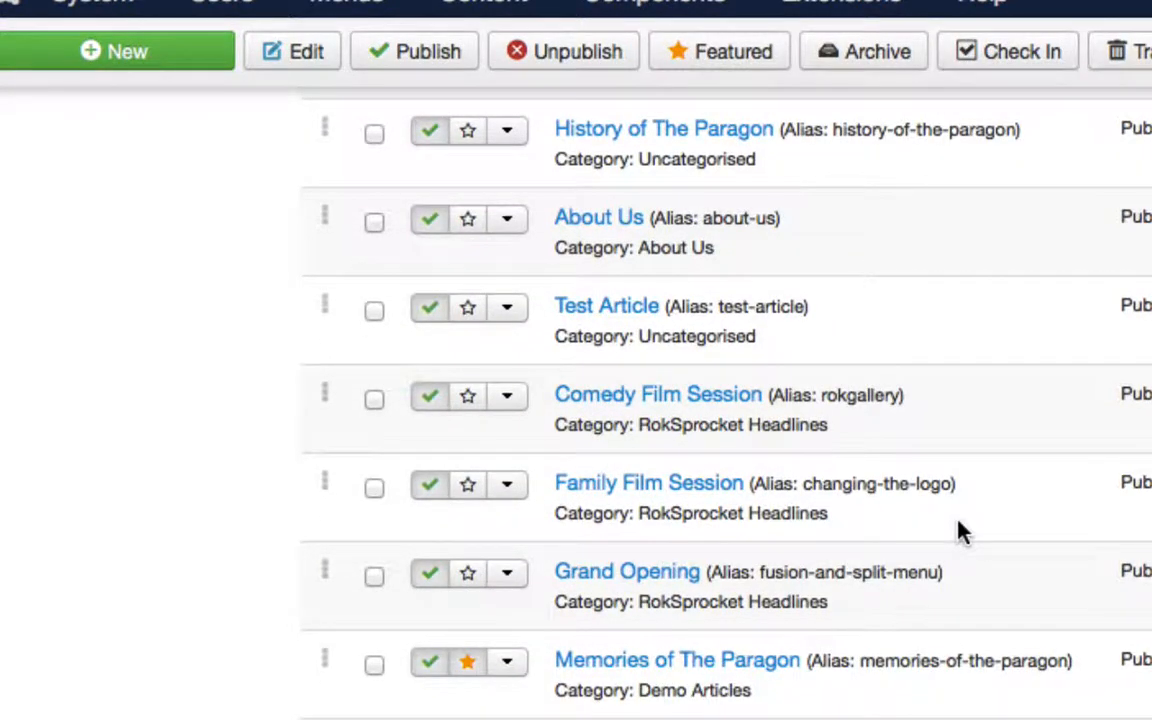
{"action": "scroll", "coordinate": [958, 530], "scroll_direction": "up", "scroll_amount": 10}
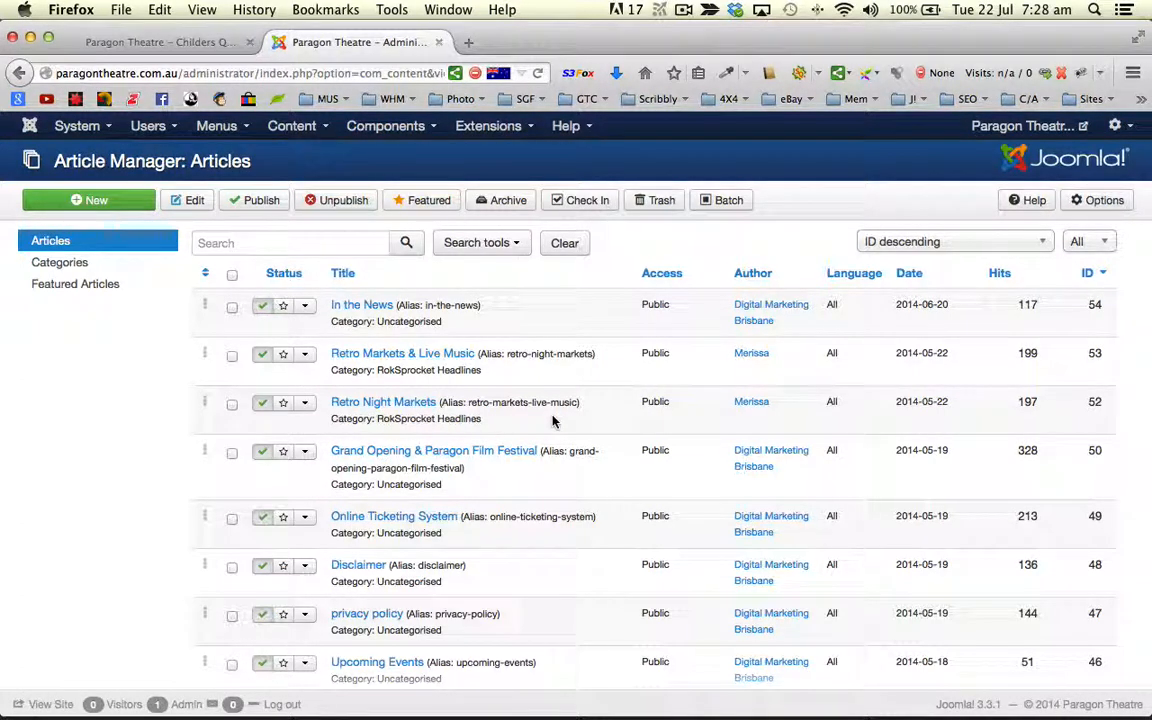
Open the In the News article and look through the text and newspaper images in its content.
{"action": "left_click", "coordinate": [343, 307]}
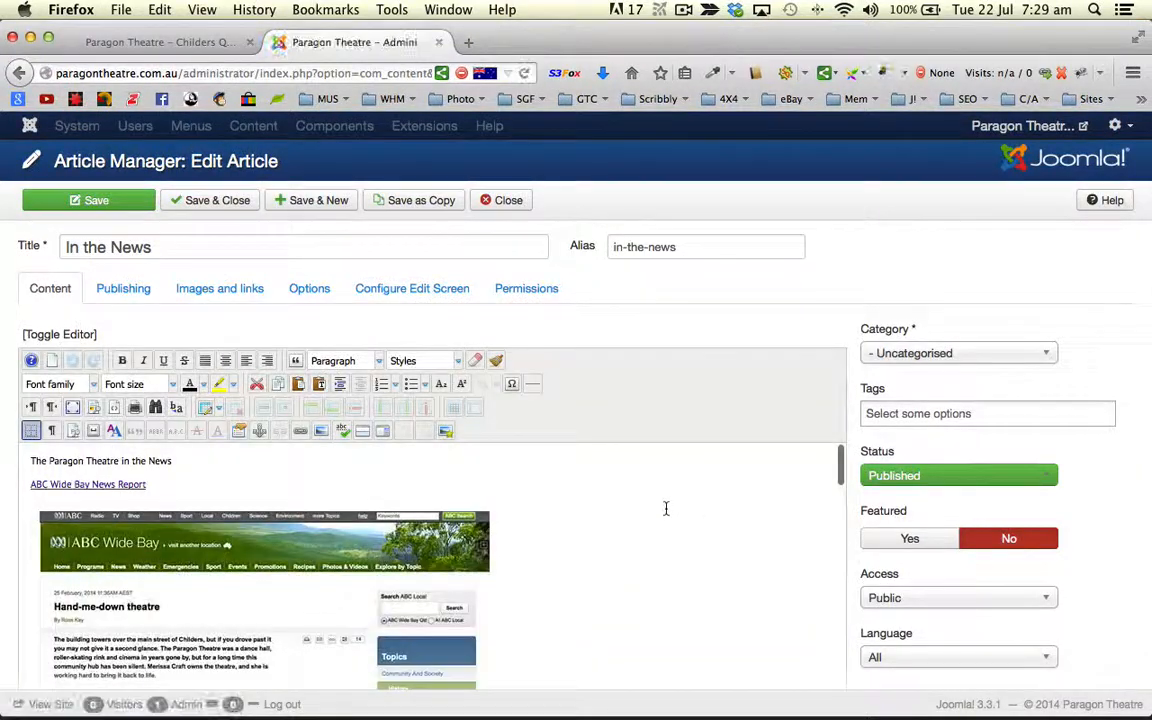
{"action": "scroll", "coordinate": [653, 507], "scroll_direction": "down", "scroll_amount": 4}
{"action": "scroll", "coordinate": [653, 507], "scroll_direction": "down", "scroll_amount": 10}
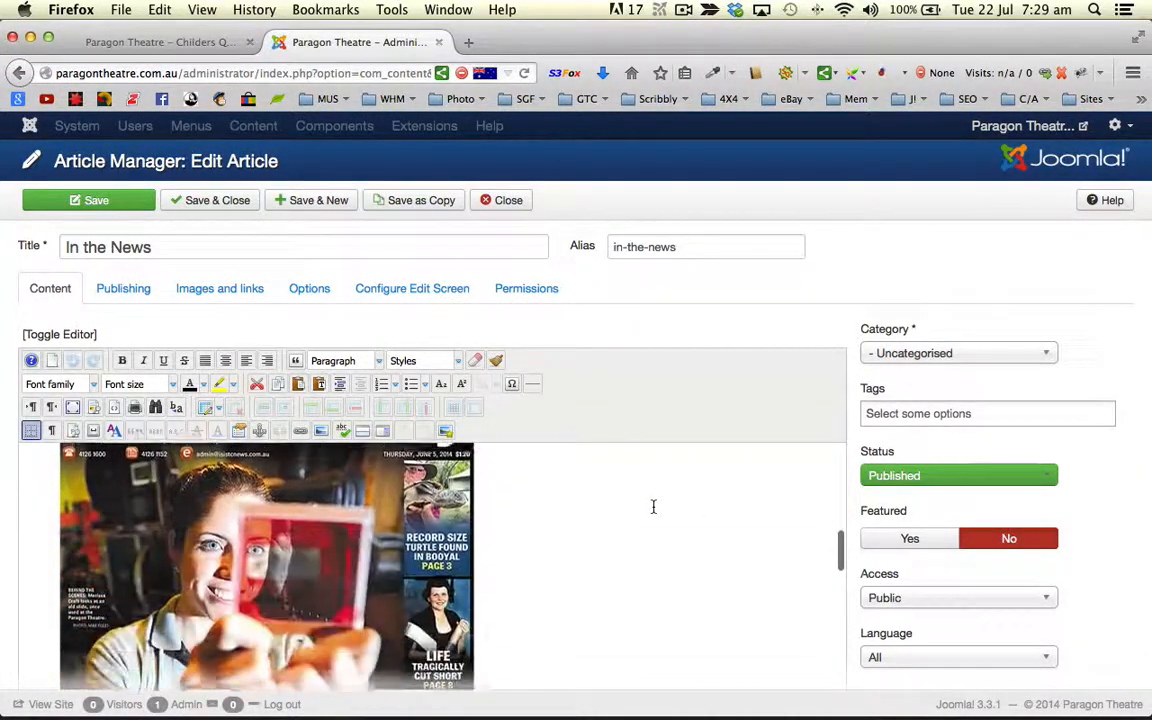
{"action": "scroll", "coordinate": [653, 507], "scroll_direction": "down", "scroll_amount": 3}
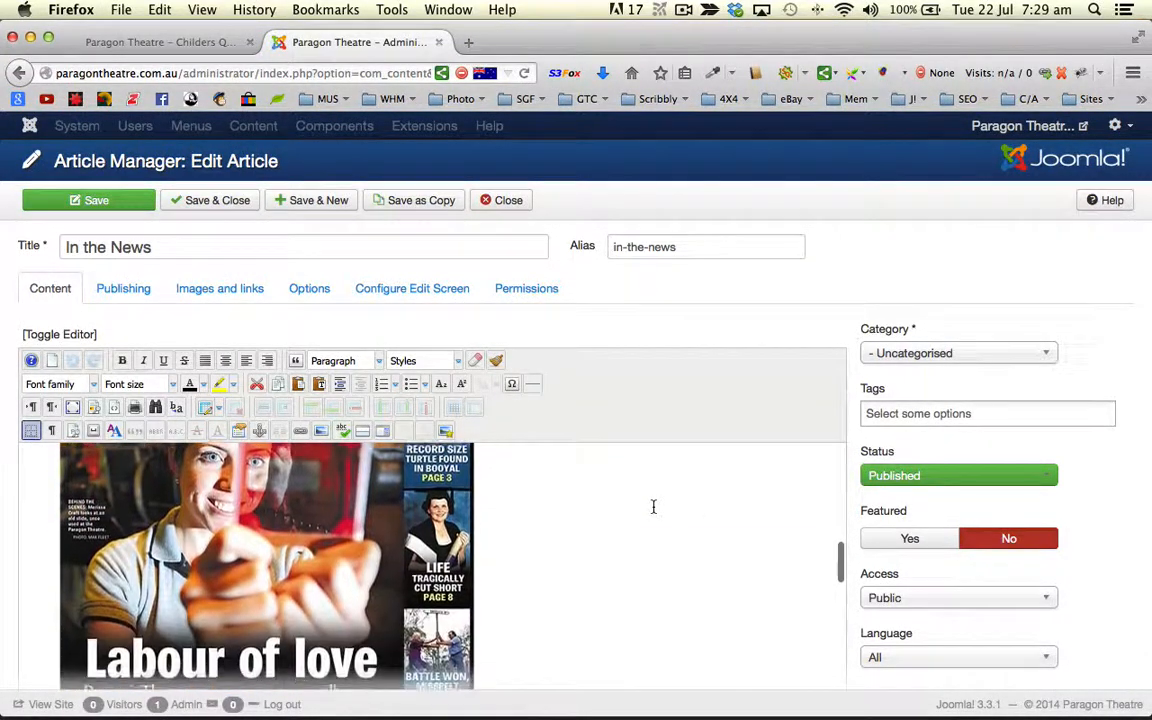
{"action": "scroll", "coordinate": [653, 507], "scroll_direction": "up", "scroll_amount": 3}
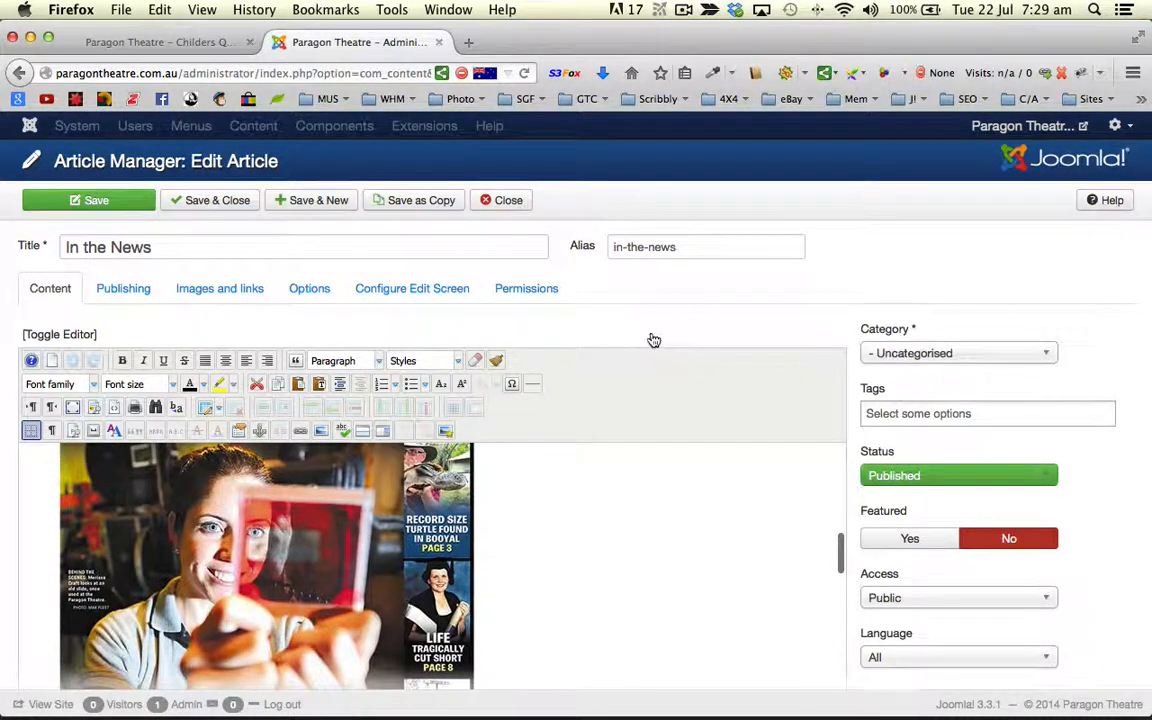
{"action": "scroll", "coordinate": [650, 320], "scroll_direction": "down", "scroll_amount": 3}
{"action": "scroll", "coordinate": [604, 525], "scroll_direction": "down", "scroll_amount": 10}
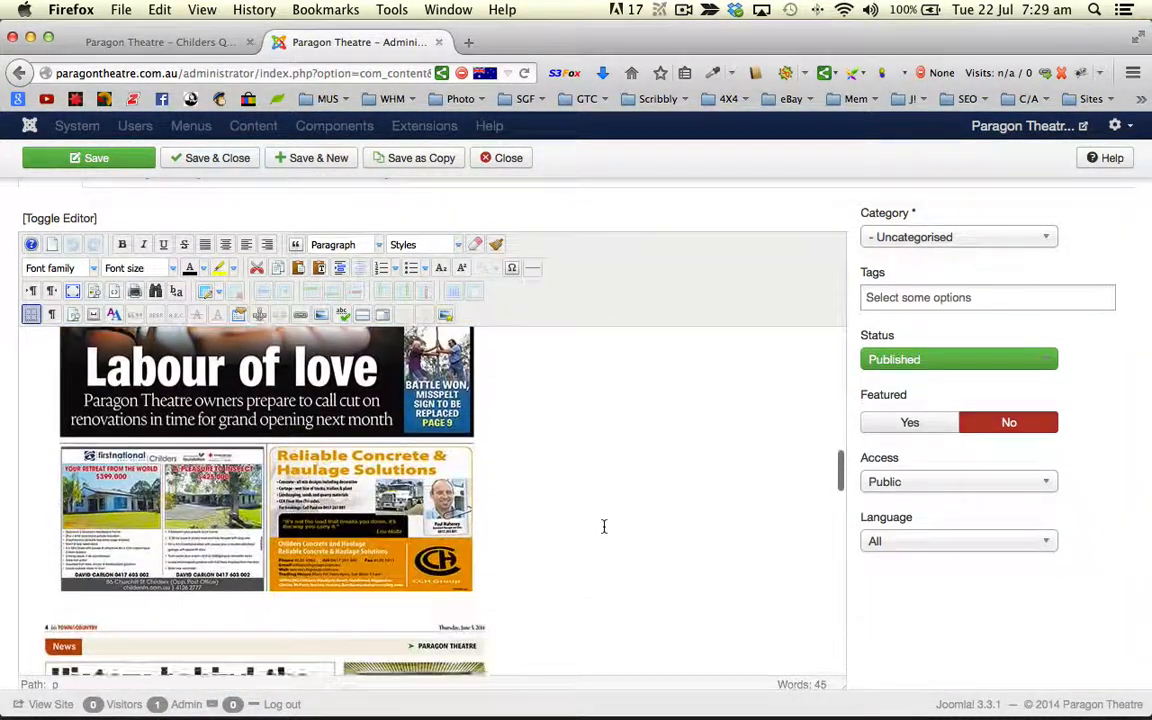
{"action": "scroll", "coordinate": [594, 548], "scroll_direction": "down", "scroll_amount": 10}
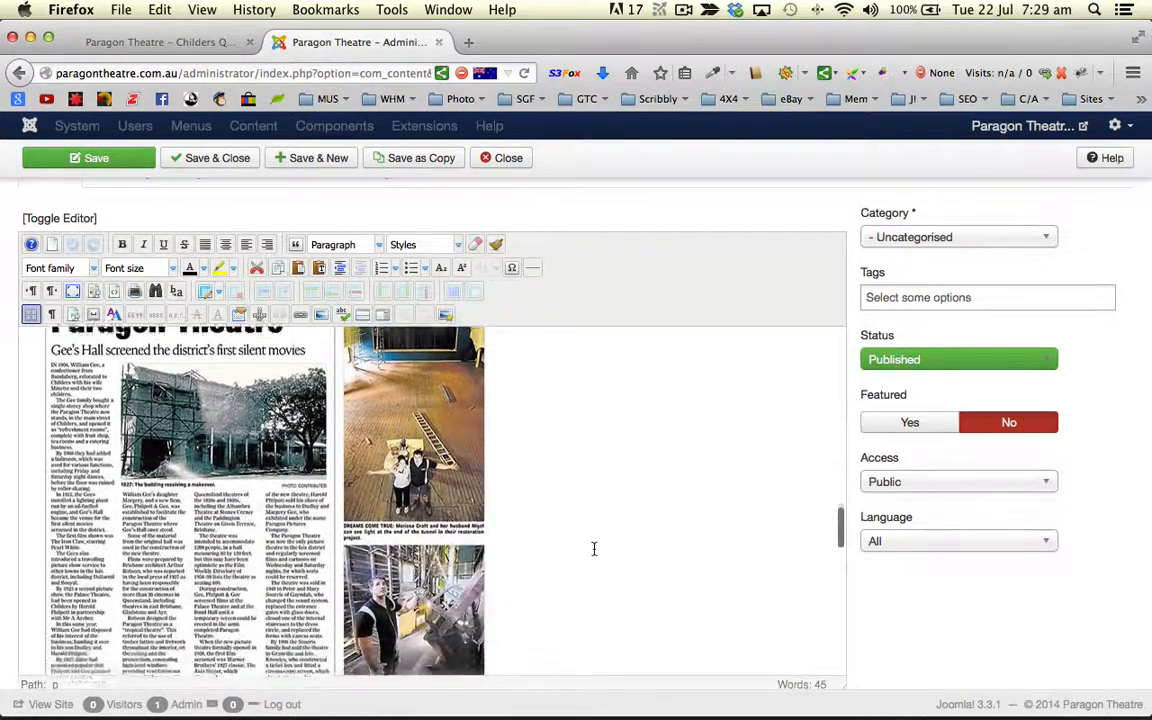
{"action": "scroll", "coordinate": [500, 545], "scroll_direction": "down", "scroll_amount": 10}
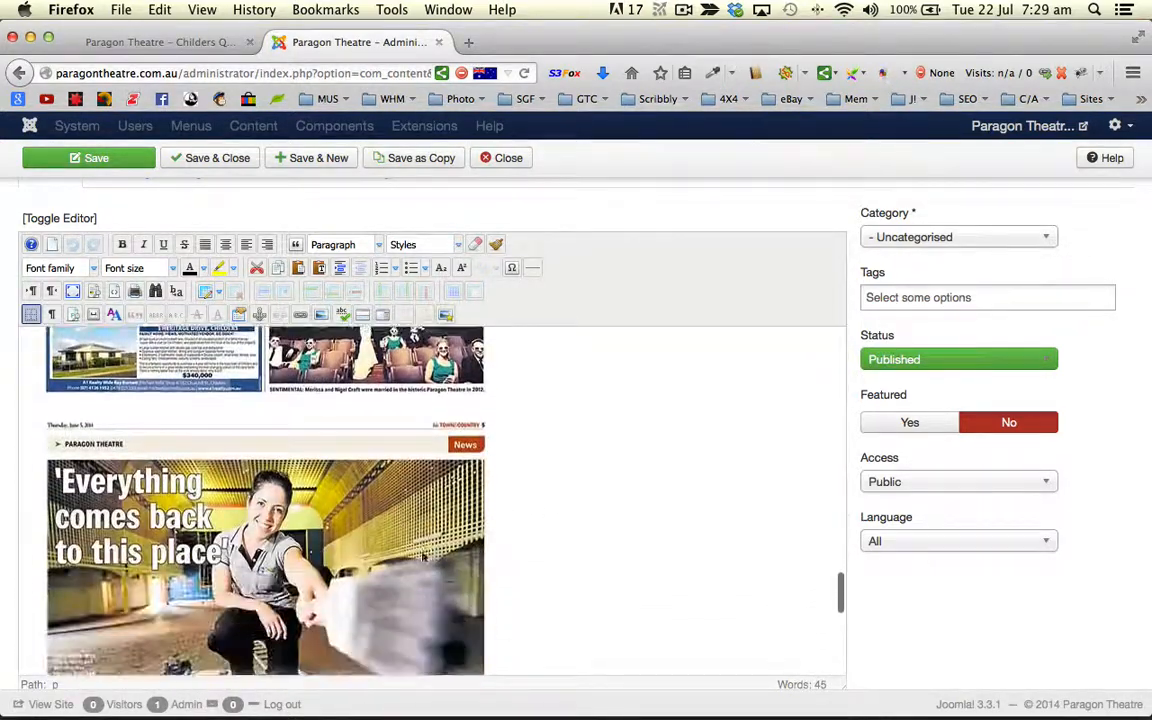
{"action": "scroll", "coordinate": [606, 523], "scroll_direction": "down", "scroll_amount": 3}
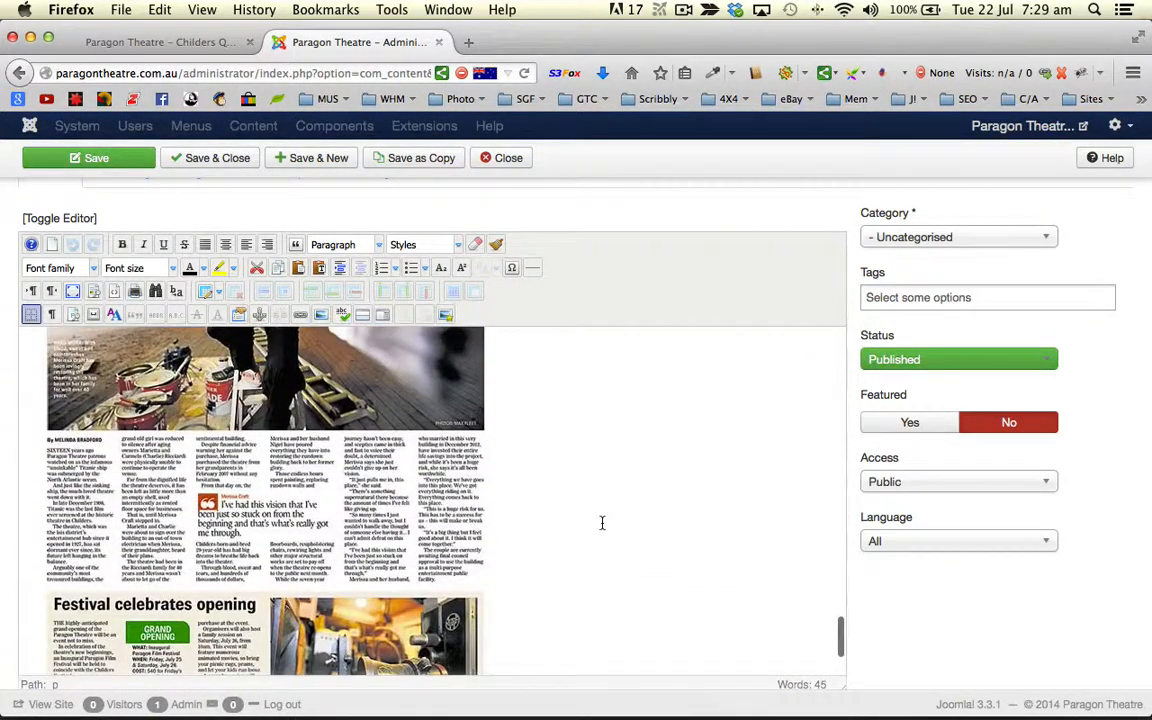
{"action": "scroll", "coordinate": [602, 522], "scroll_direction": "up", "scroll_amount": 20}
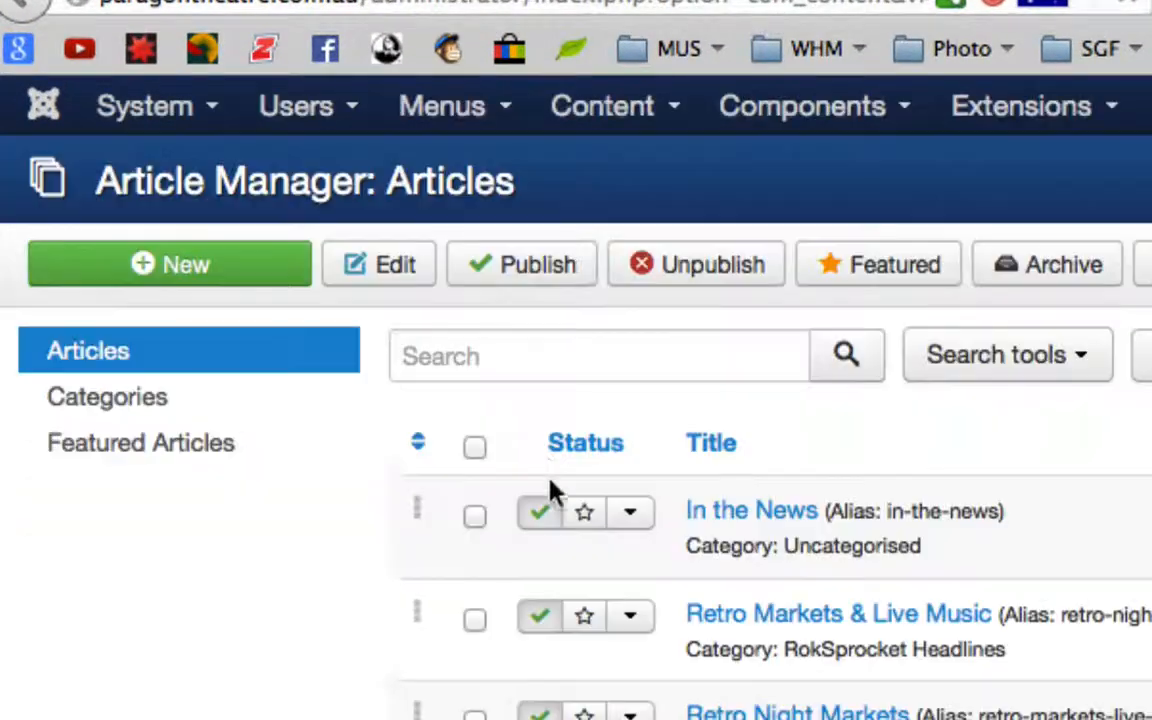
Open the Main Menu's item list and compare its About entries with the About submenu on the live Paragon Theatre website.
{"action": "left_click", "coordinate": [458, 114]}
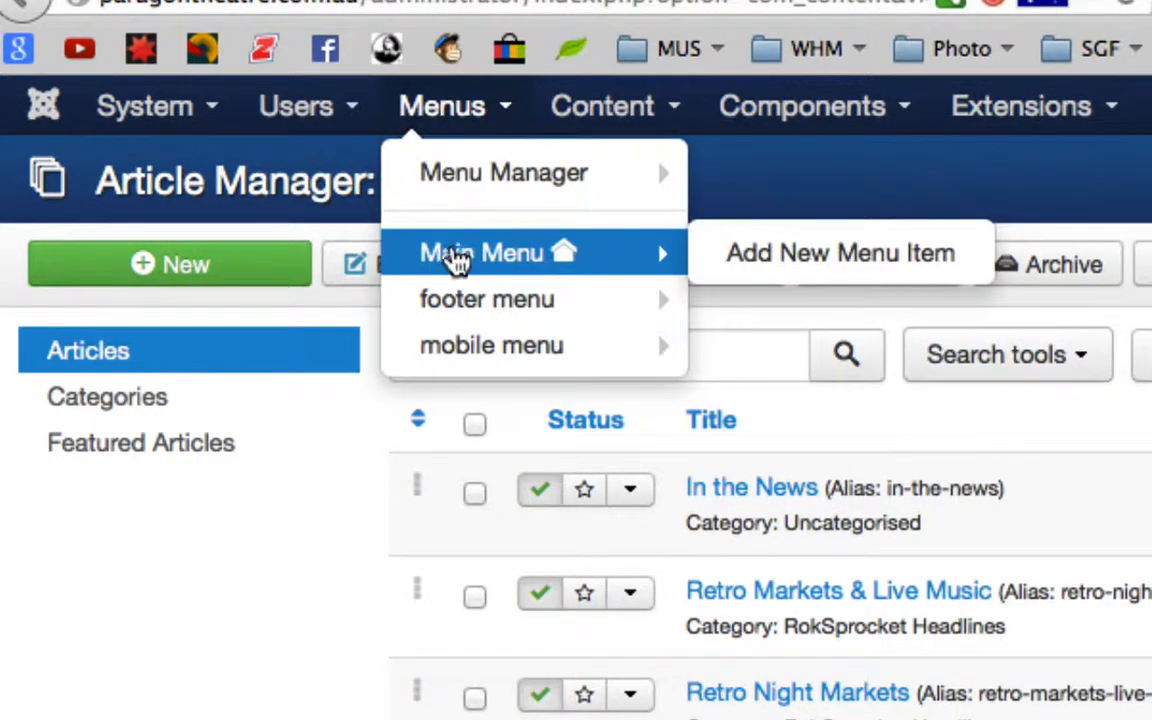
{"action": "mouse_move", "coordinate": [470, 358]}
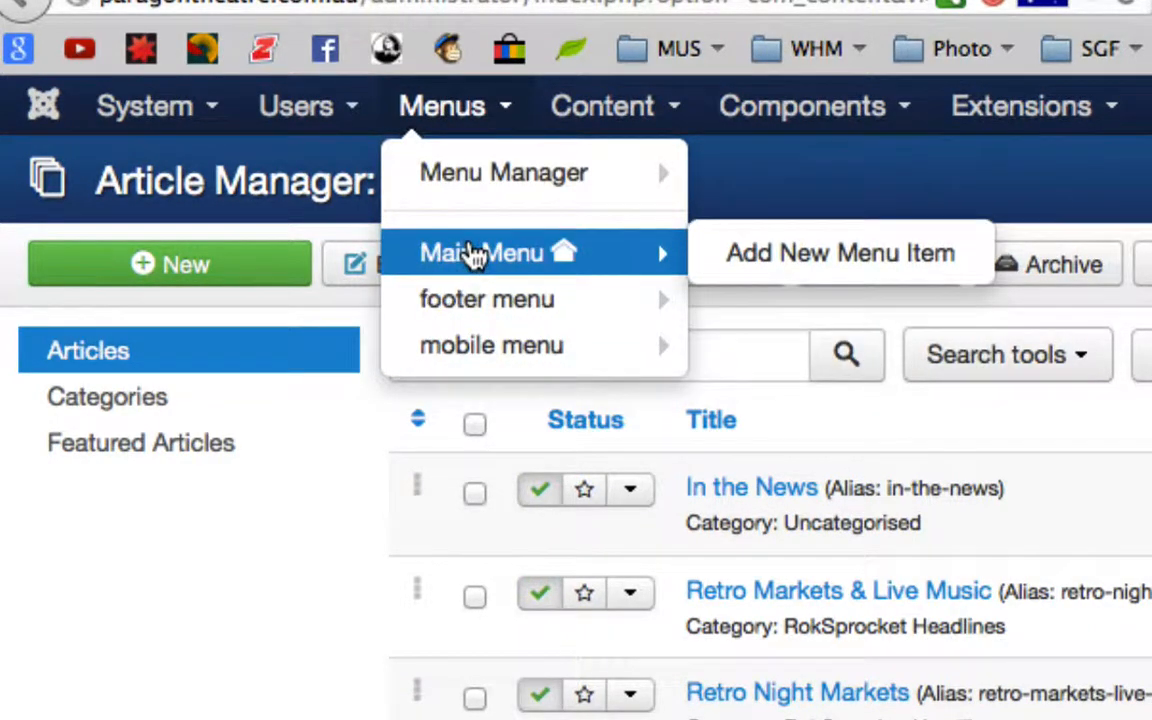
{"action": "left_click", "coordinate": [477, 252]}
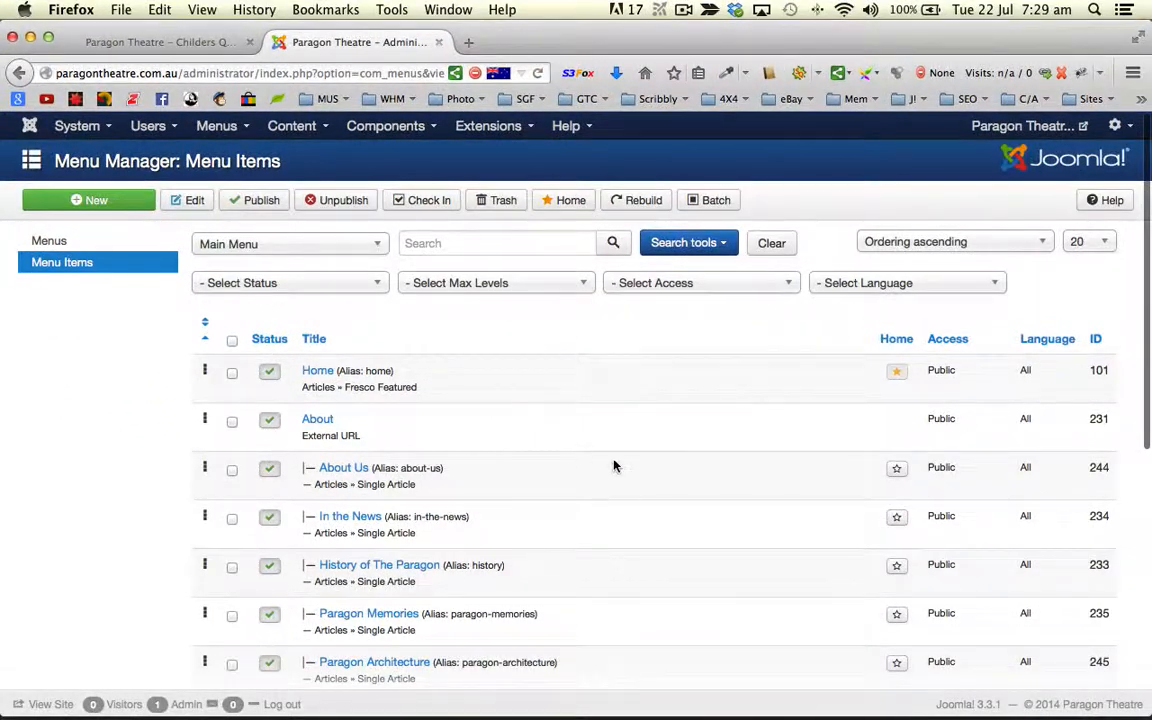
{"action": "scroll", "coordinate": [613, 466], "scroll_direction": "down", "scroll_amount": 3}
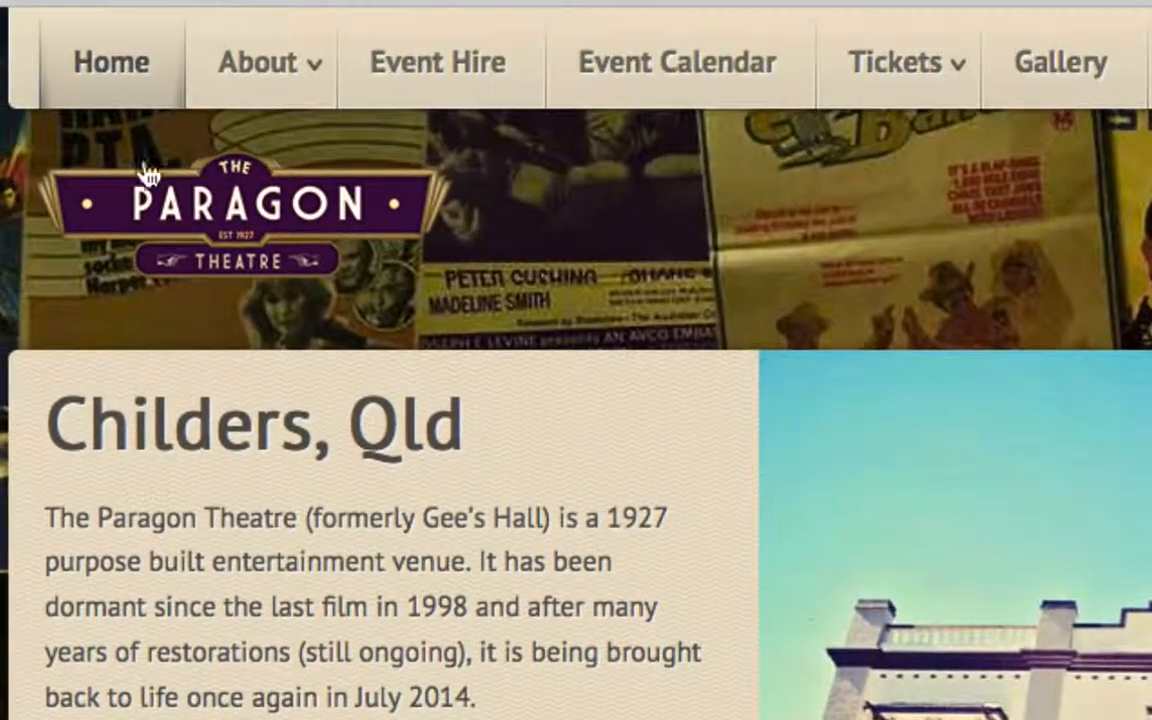
{"action": "mouse_move", "coordinate": [265, 82]}
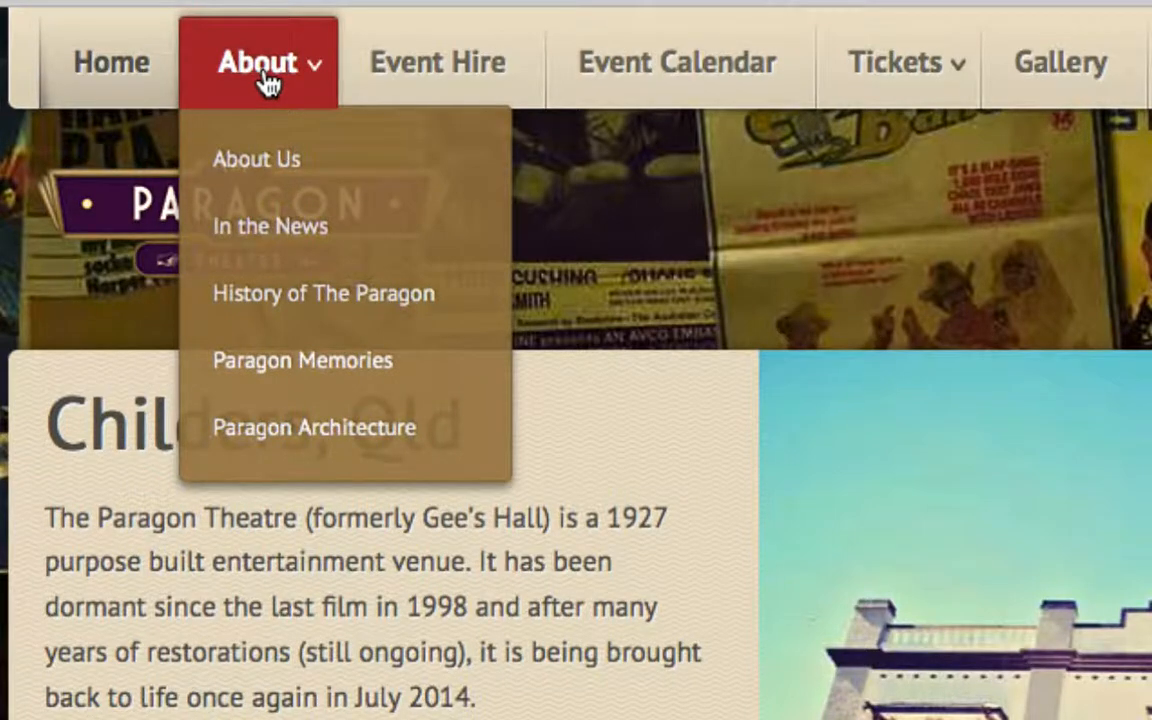
{"action": "left_click", "coordinate": [244, 252]}
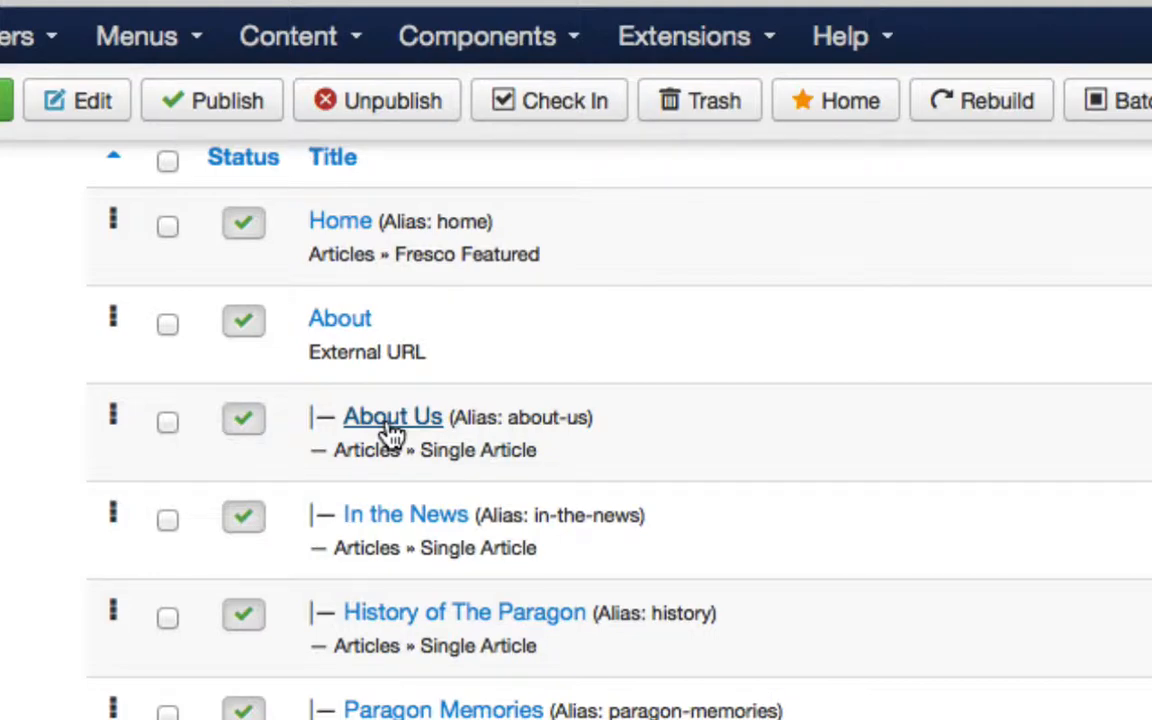
Open the About Us menu item, examine the available Parent Item choices while keeping About selected, and close the item without saving.
{"action": "left_click", "coordinate": [390, 435]}
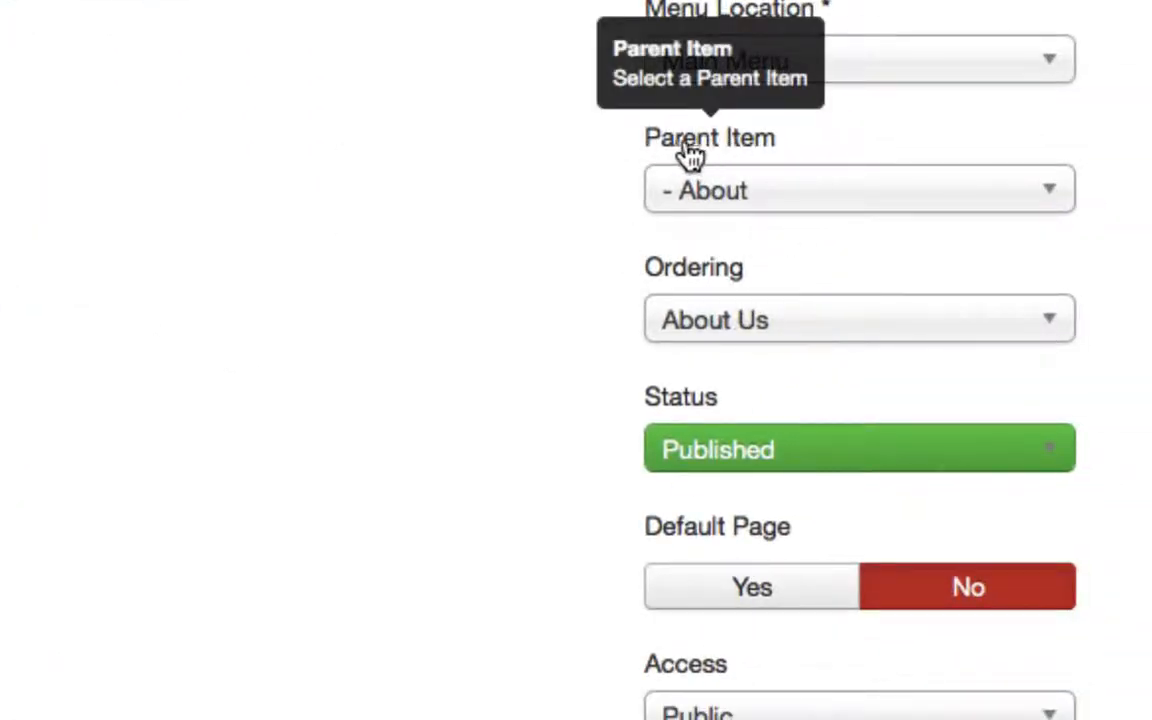
{"action": "left_click", "coordinate": [1068, 201]}
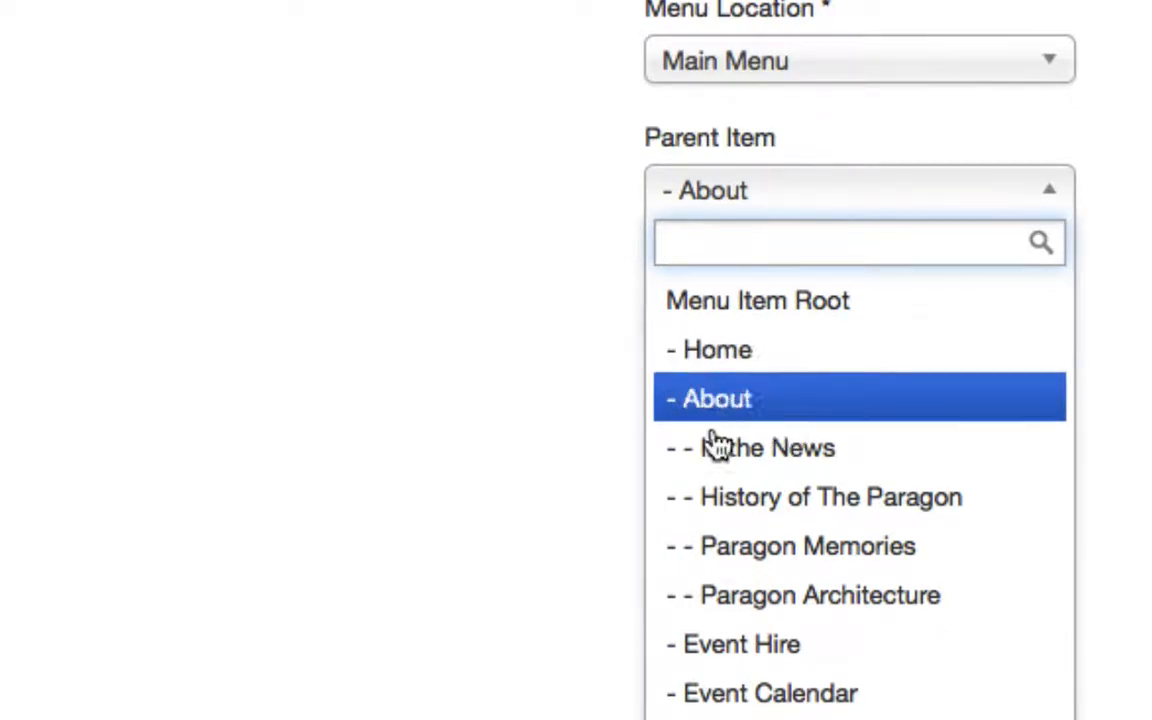
{"action": "scroll", "coordinate": [716, 443], "scroll_direction": "down", "scroll_amount": 1}
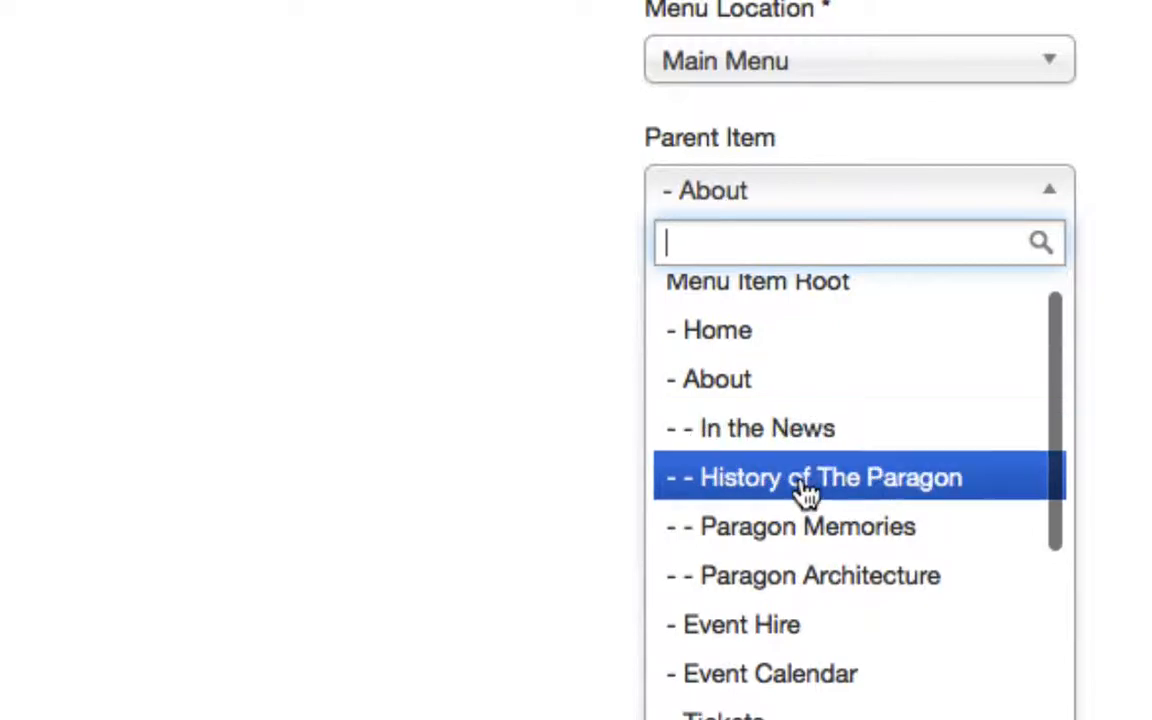
{"action": "scroll", "coordinate": [758, 442], "scroll_direction": "up", "scroll_amount": 1}
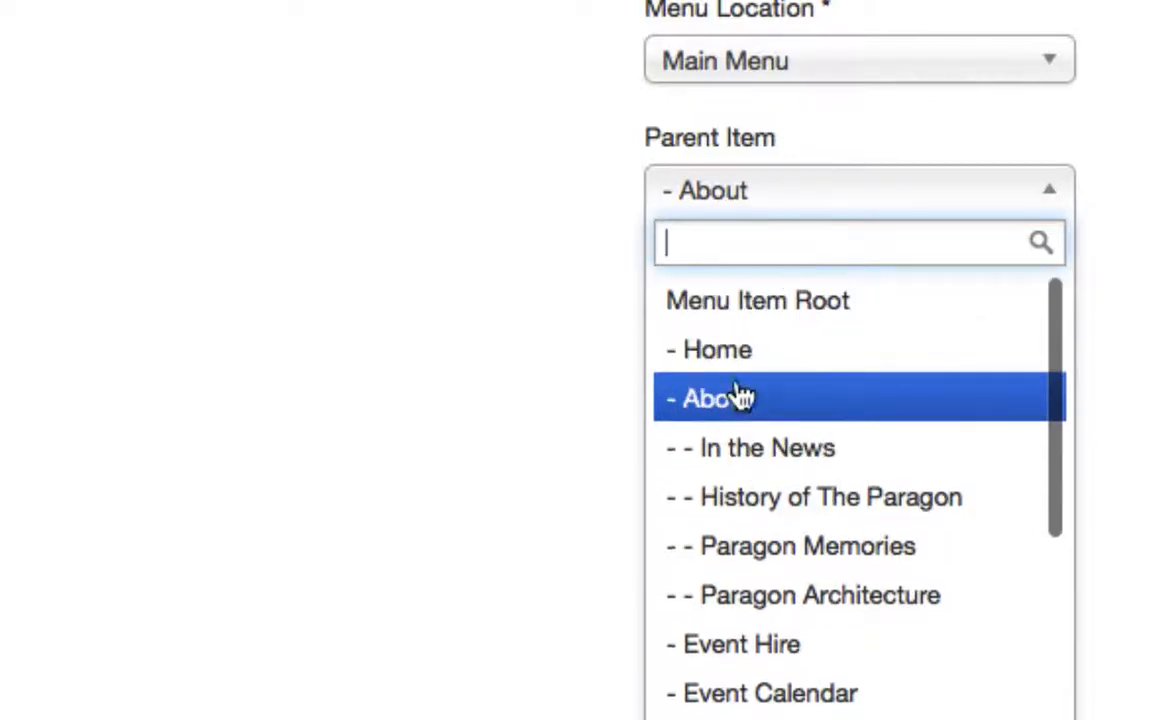
{"action": "left_click", "coordinate": [740, 398]}
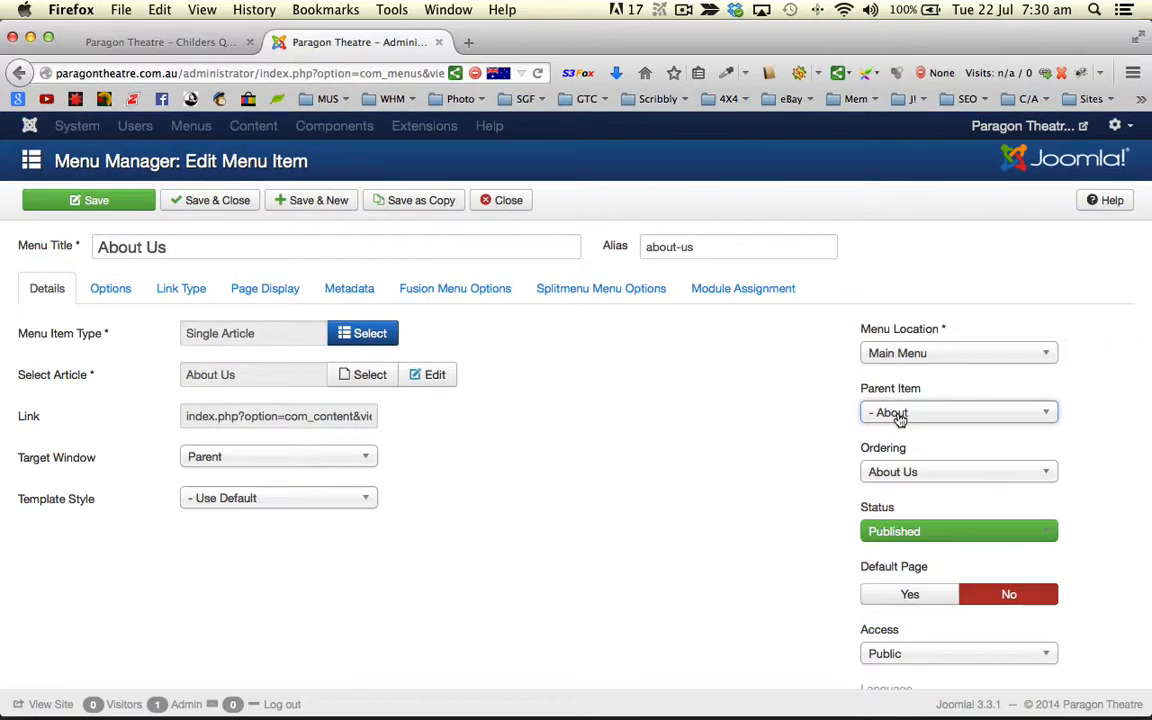
{"action": "left_click", "coordinate": [898, 414]}
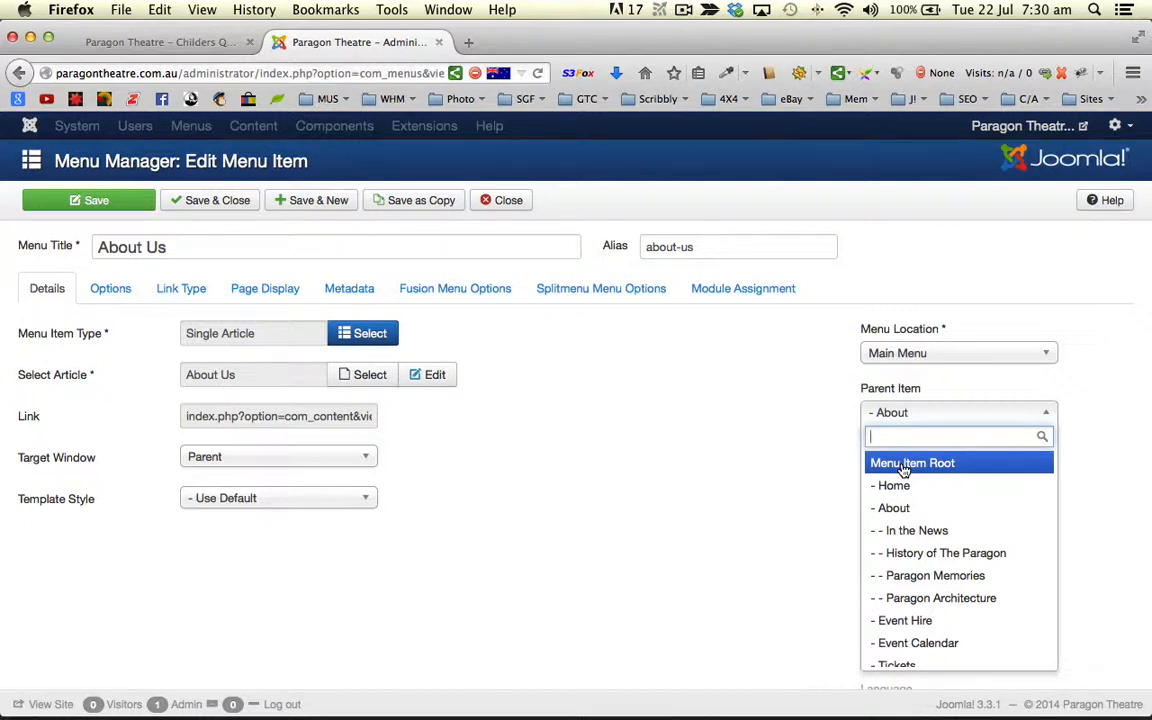
{"action": "left_click", "coordinate": [731, 465]}
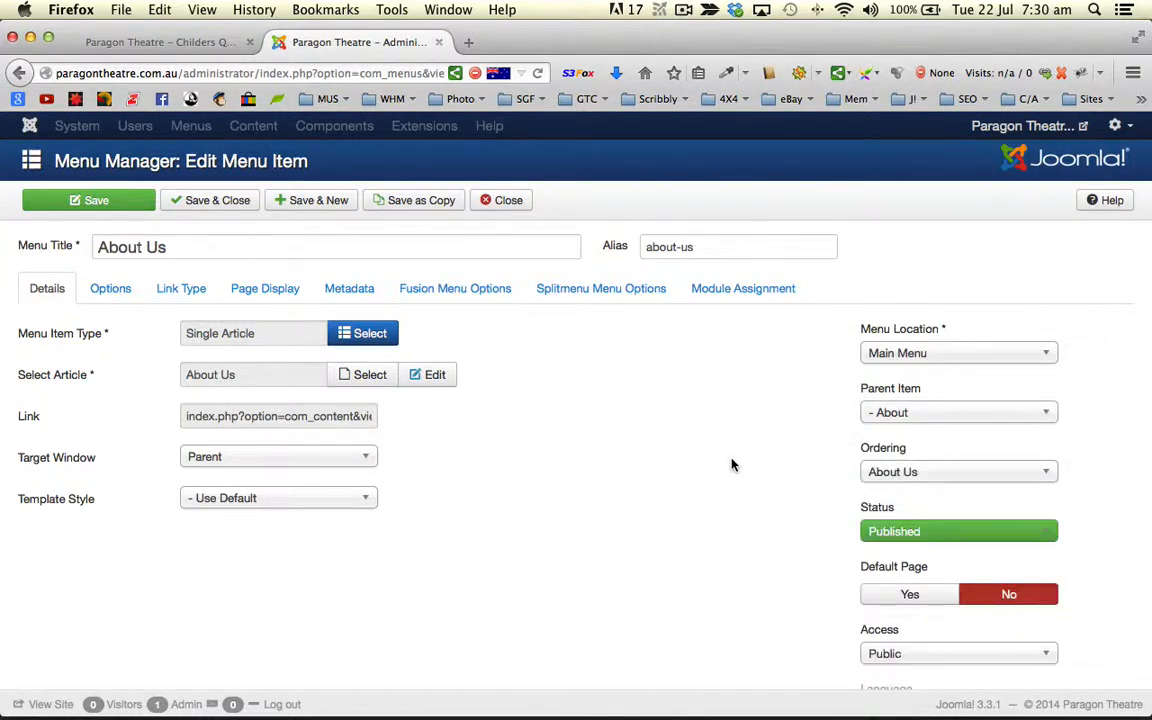
{"action": "left_click", "coordinate": [510, 200]}
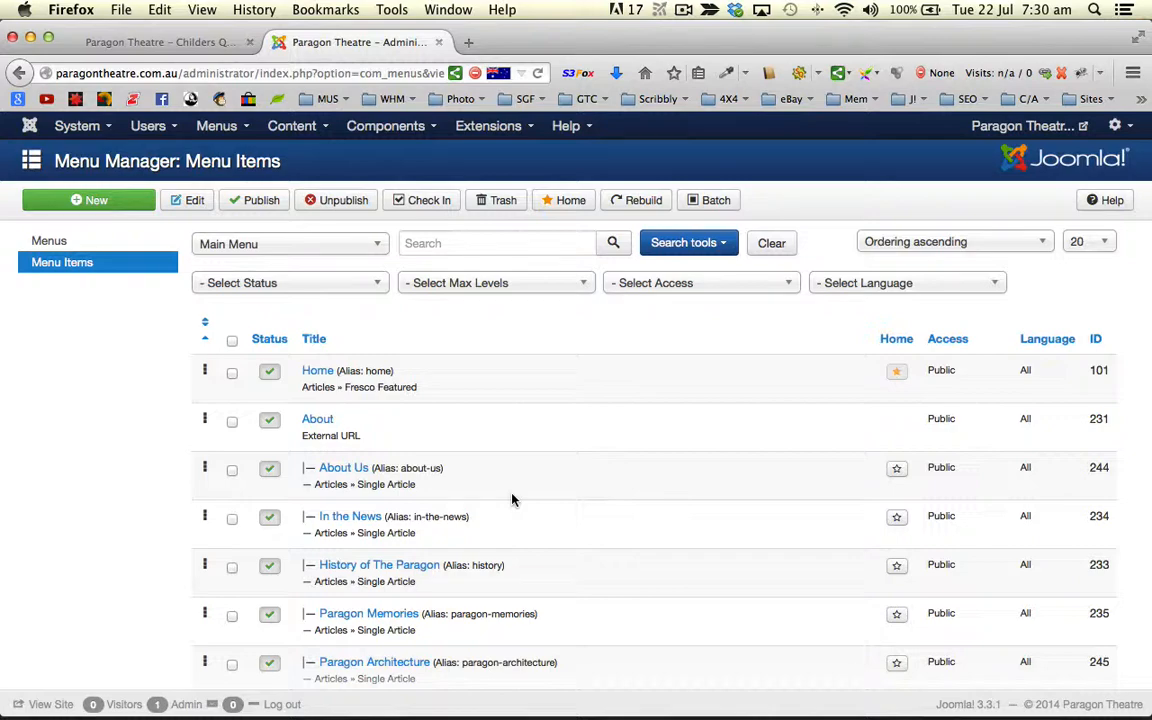
Look through the Main Menu's item list with its nested entries and return to the Article Manager.
{"action": "scroll", "coordinate": [512, 499], "scroll_direction": "down", "scroll_amount": 5}
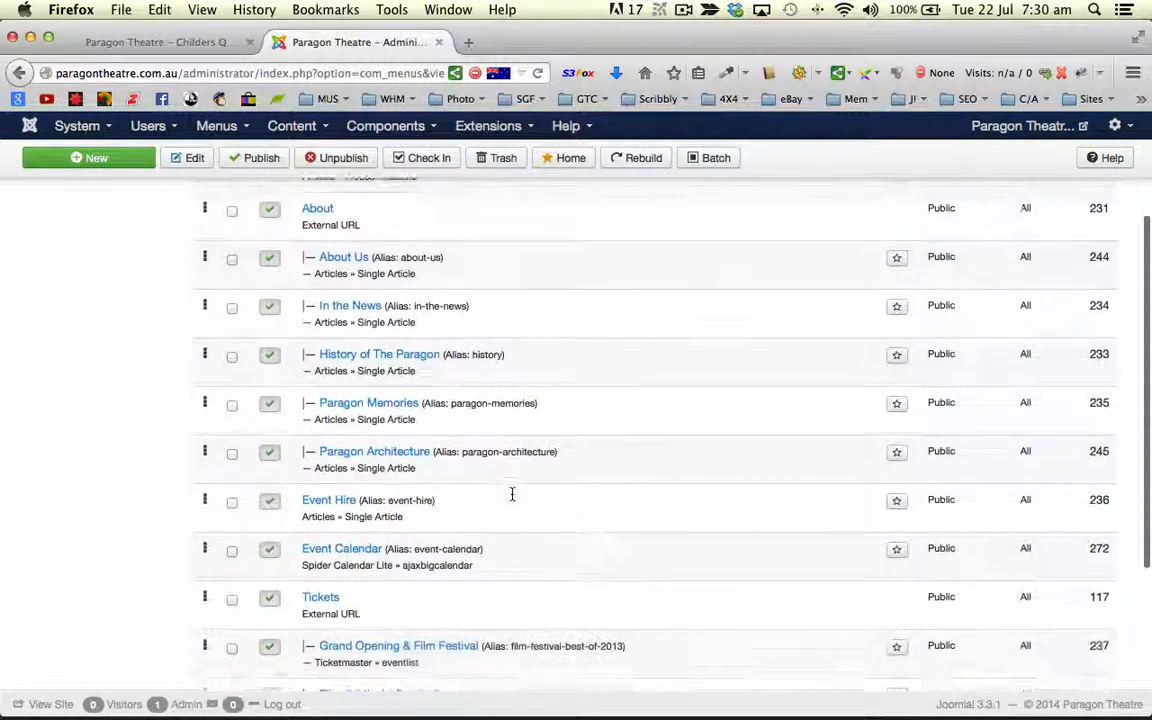
{"action": "scroll", "coordinate": [512, 499], "scroll_direction": "up", "scroll_amount": 5}
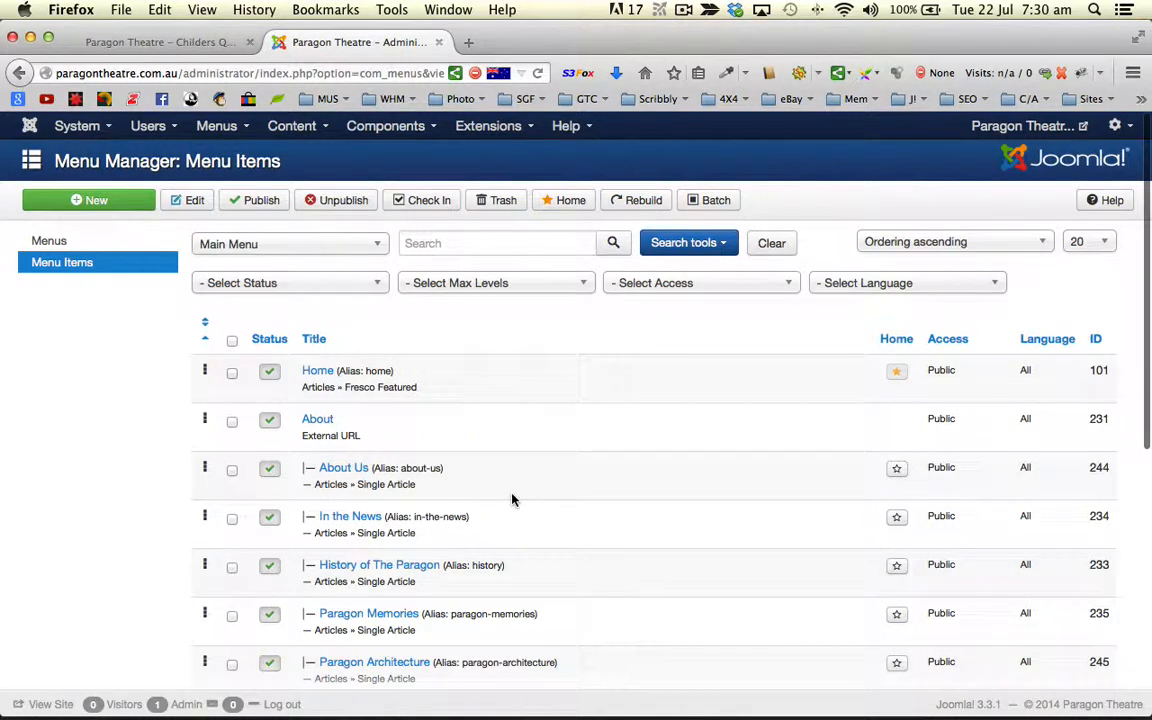
{"action": "scroll", "coordinate": [512, 499], "scroll_direction": "down", "scroll_amount": 8}
{"action": "scroll", "coordinate": [512, 499], "scroll_direction": "up", "scroll_amount": 8}
{"action": "left_click", "coordinate": [313, 128]}
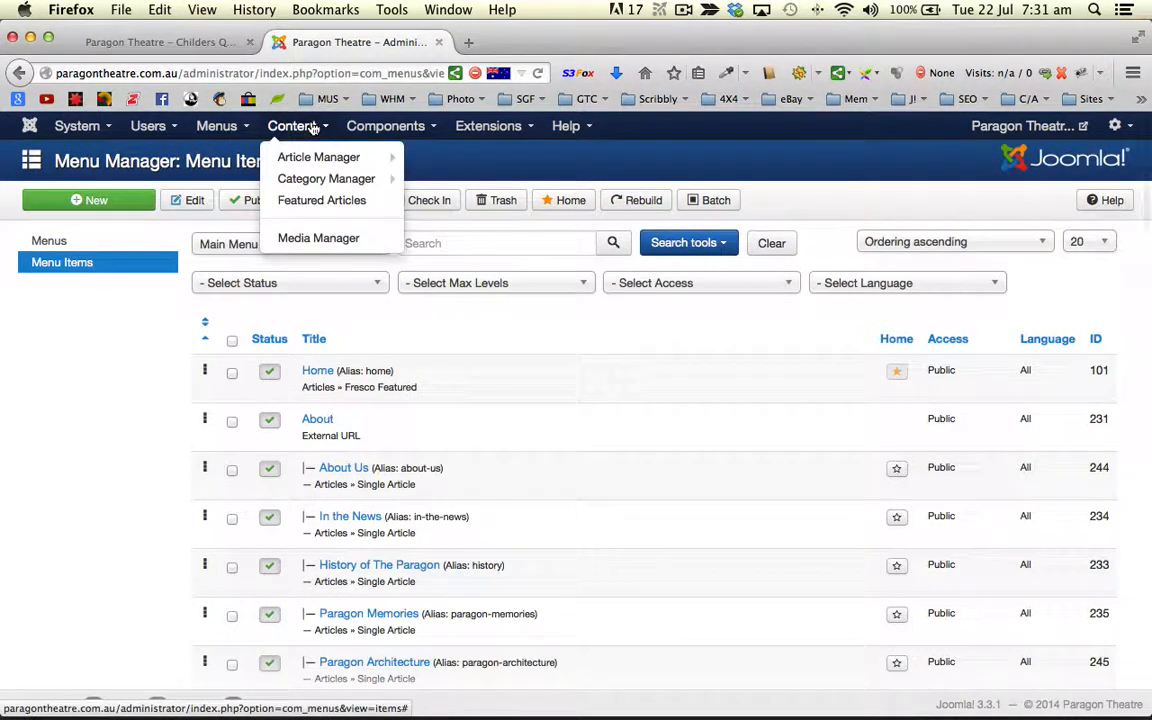
{"action": "left_click", "coordinate": [316, 155]}
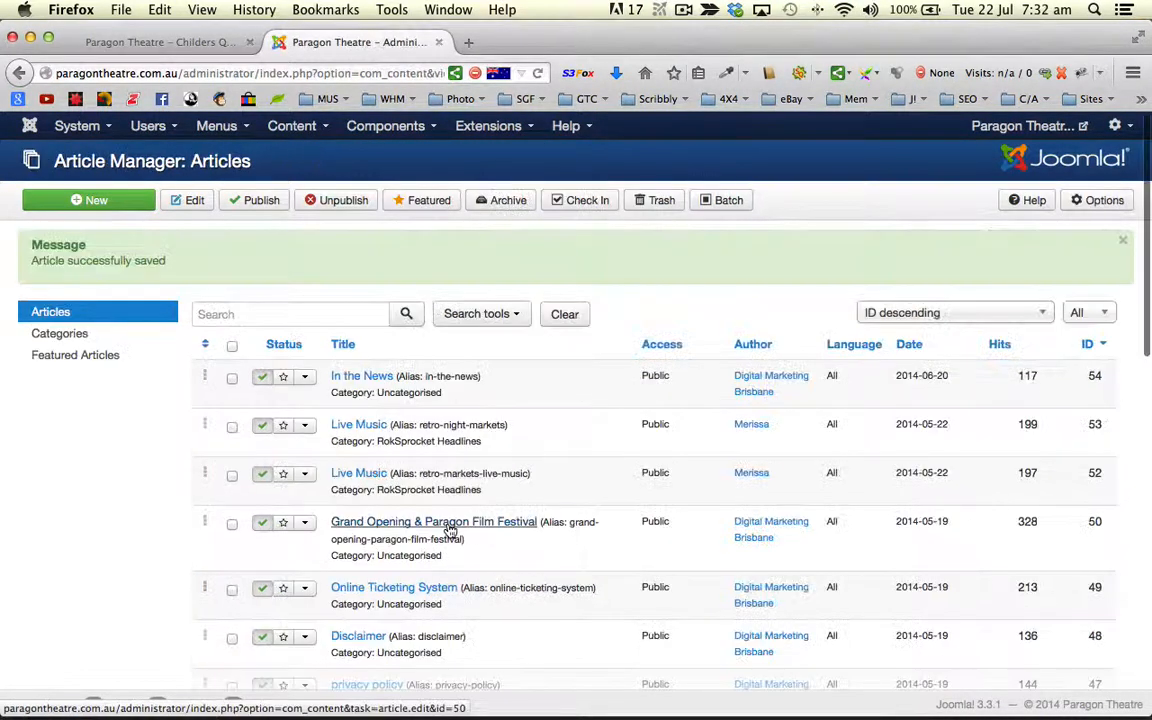